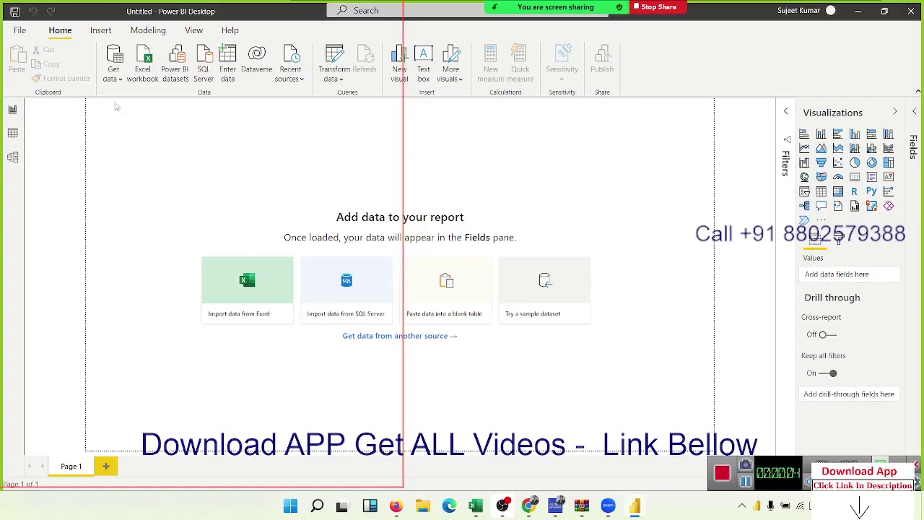
- Start an Excel workbook import and open the NData workbook
left_click(116, 78)
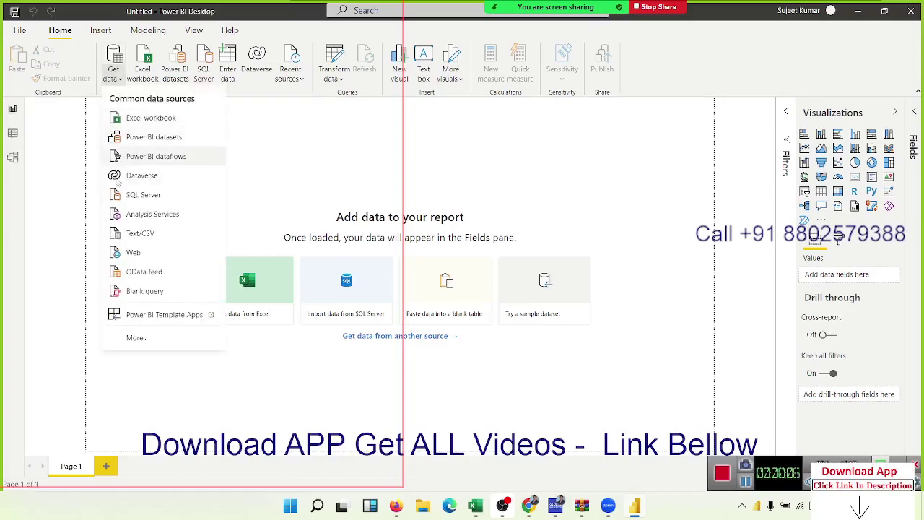
left_click(247, 148)
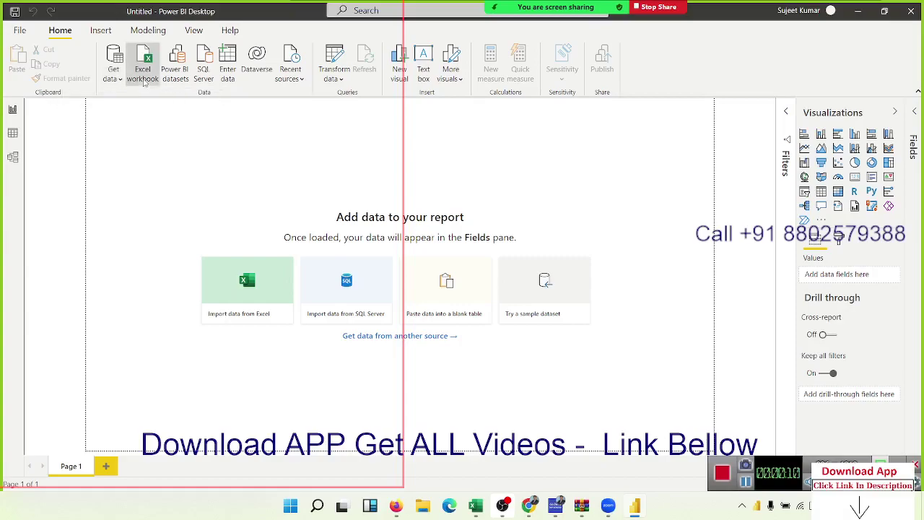
left_click(144, 81)
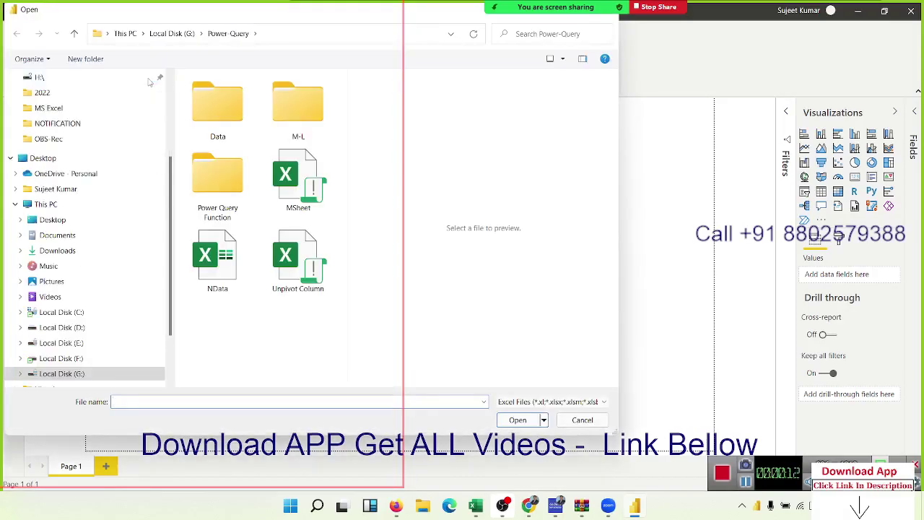
left_click(229, 275)
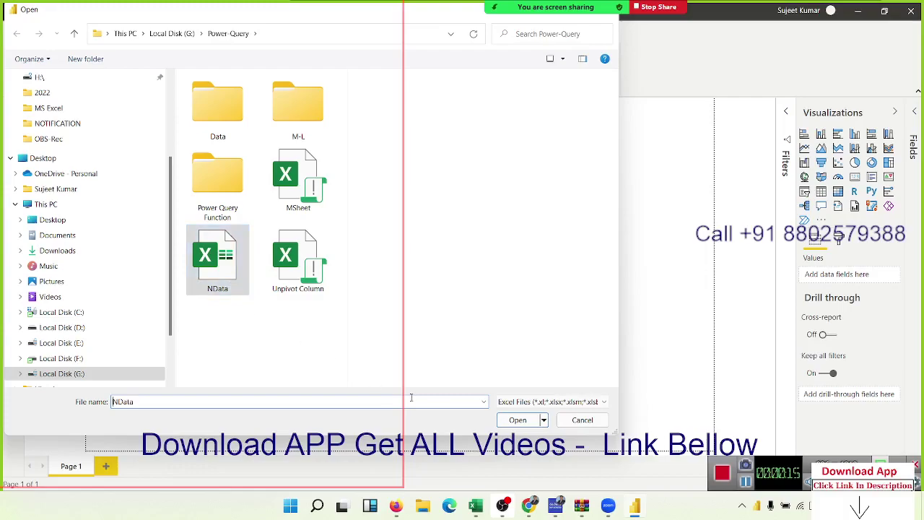
left_click(518, 422)
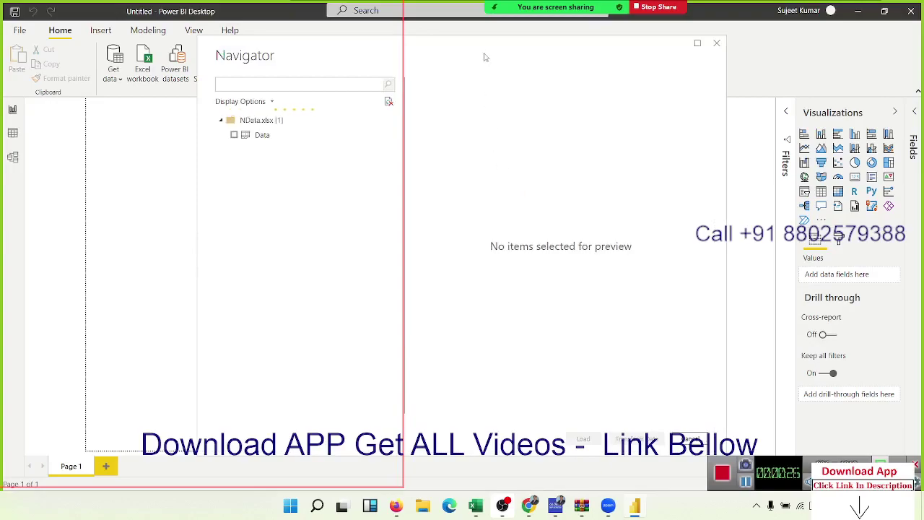
- Preview the Data table in the Navigator, then close it without loading anything
left_click_drag(400, 56, 291, 41)
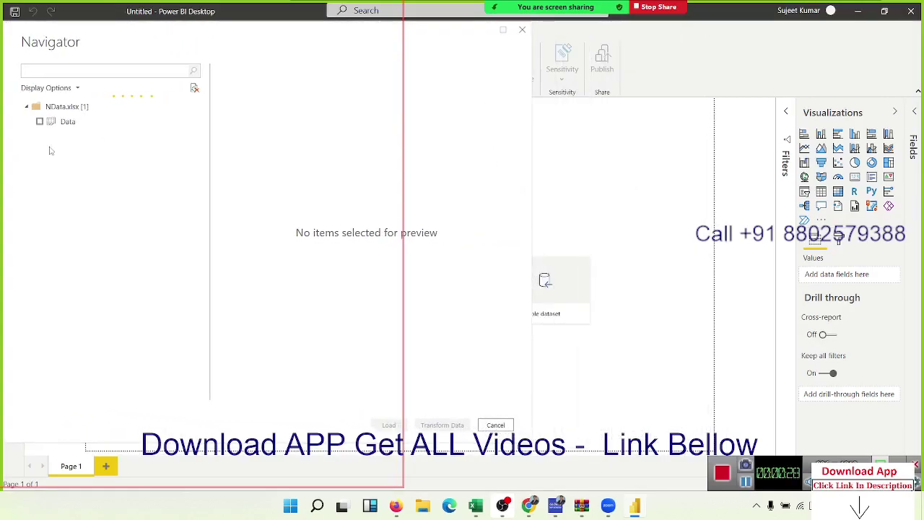
left_click(59, 123)
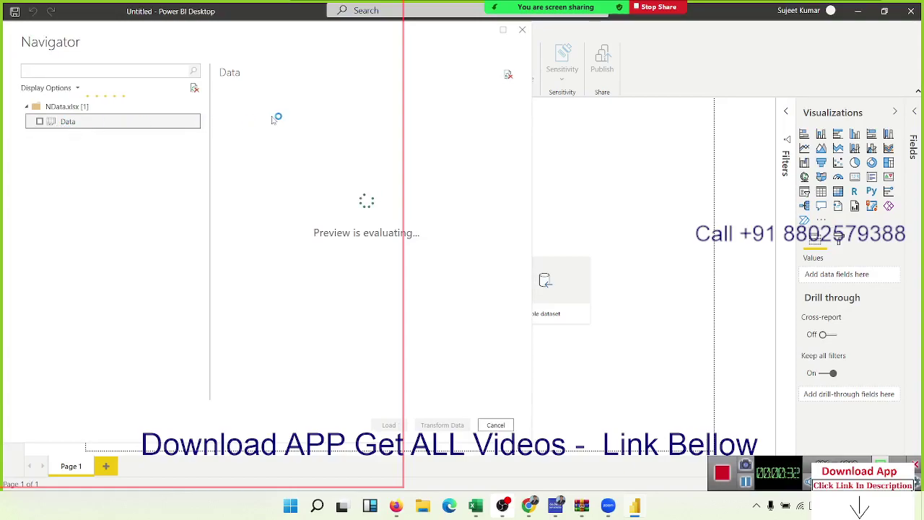
left_click_drag(264, 57, 246, 55)
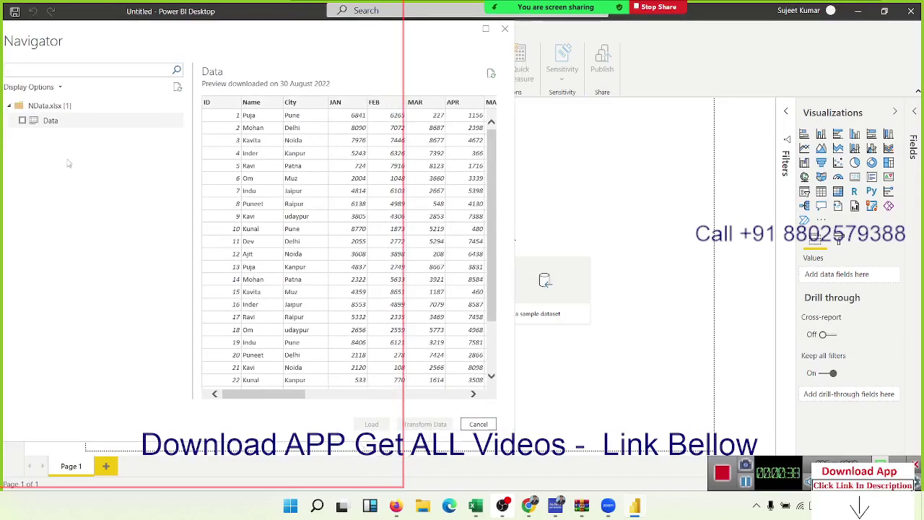
left_click_drag(170, 41, 181, 40)
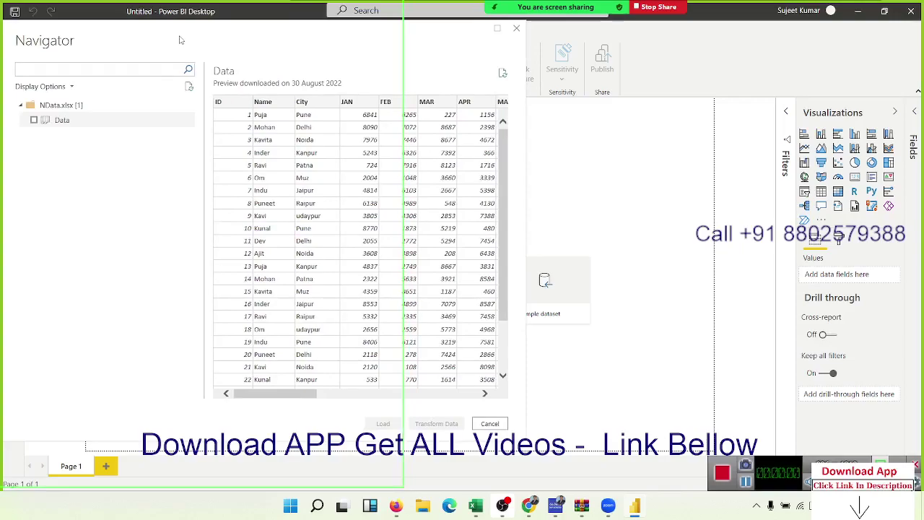
left_click(516, 28)
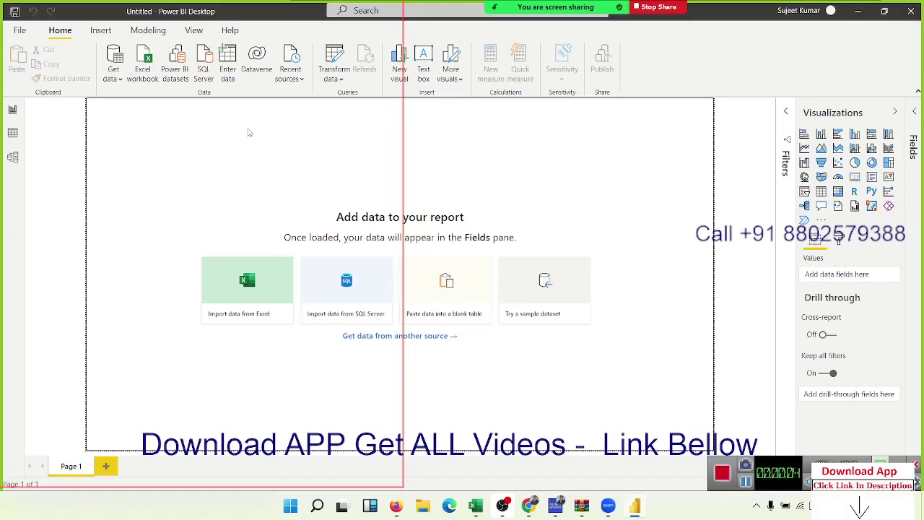
- Bring up the Excel workbook file chooser again from the Home ribbon
left_click_drag(214, 149, 328, 356)
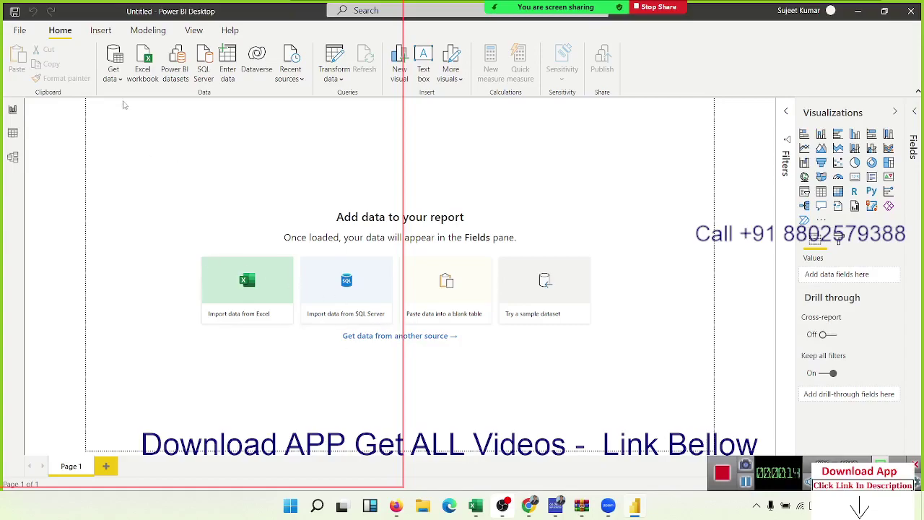
left_click(115, 78)
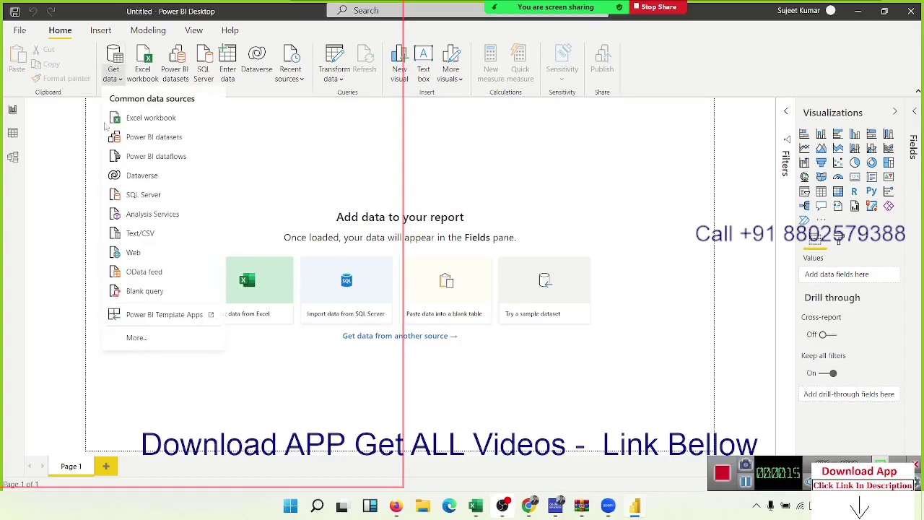
left_click(264, 154)
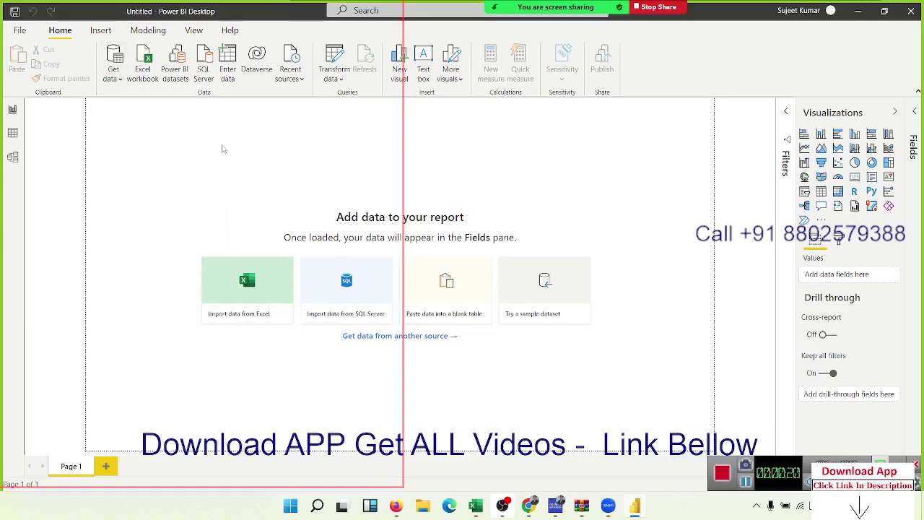
left_click(144, 73)
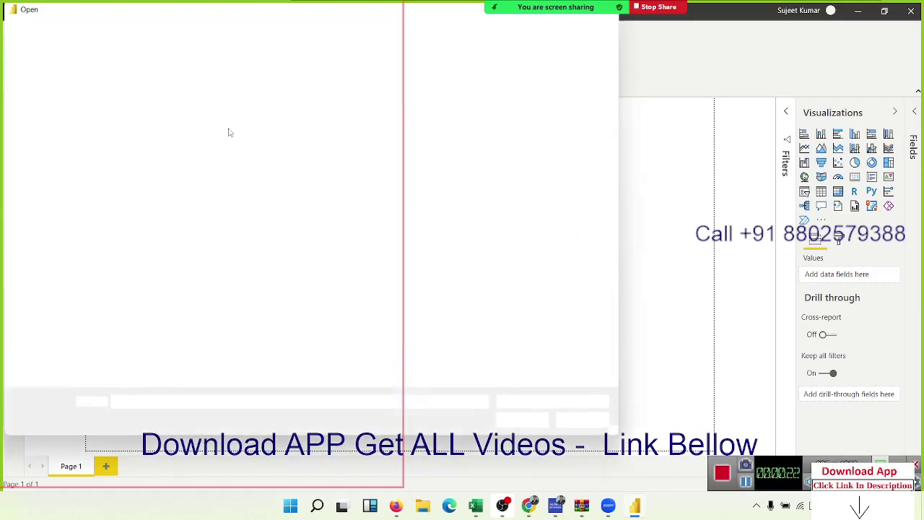
- Open NData.xlsx, tick the Data table in the Navigator and load it
left_click(237, 243)
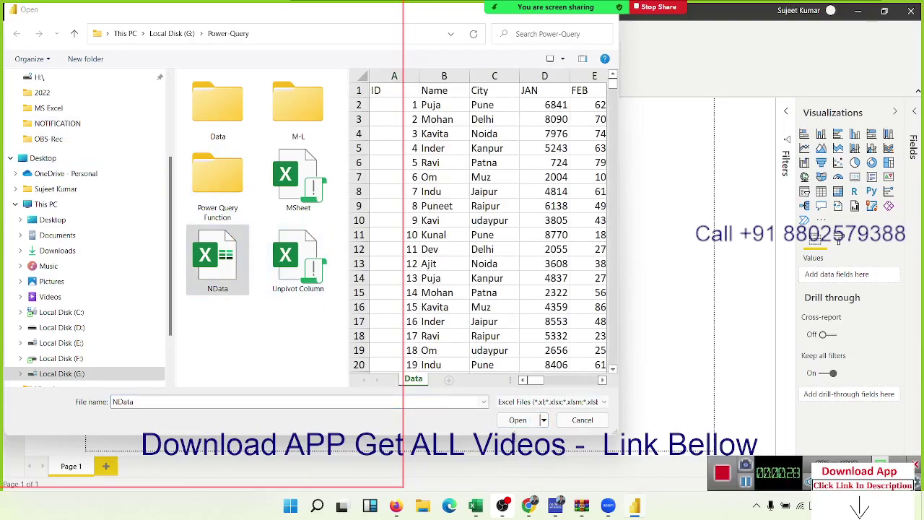
left_click(518, 421)
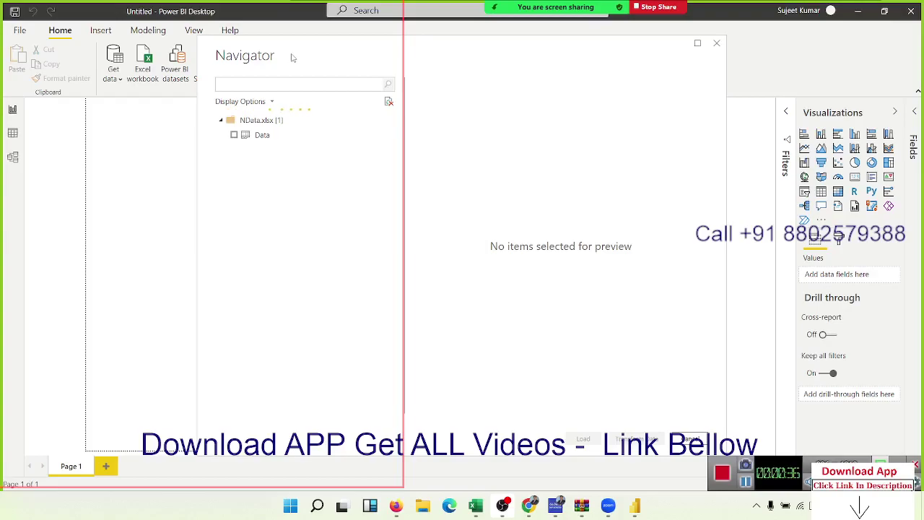
left_click_drag(292, 58, 85, 38)
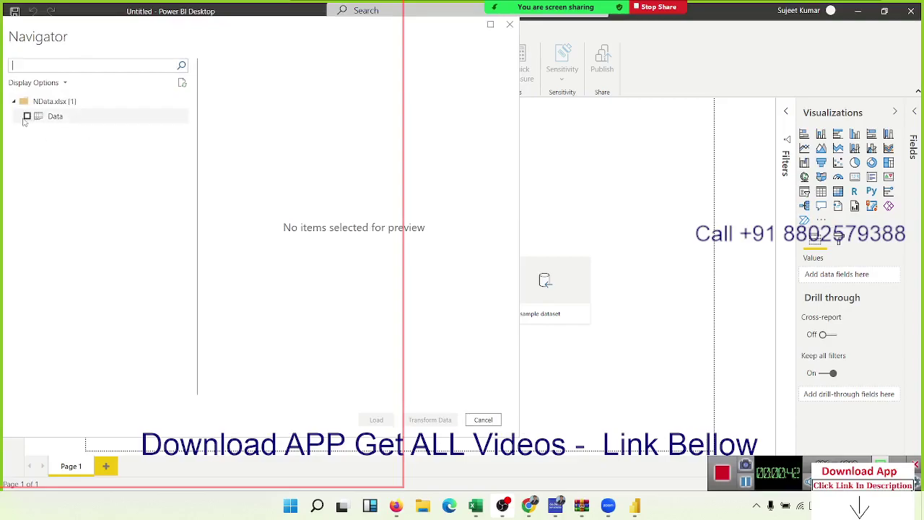
left_click(24, 121)
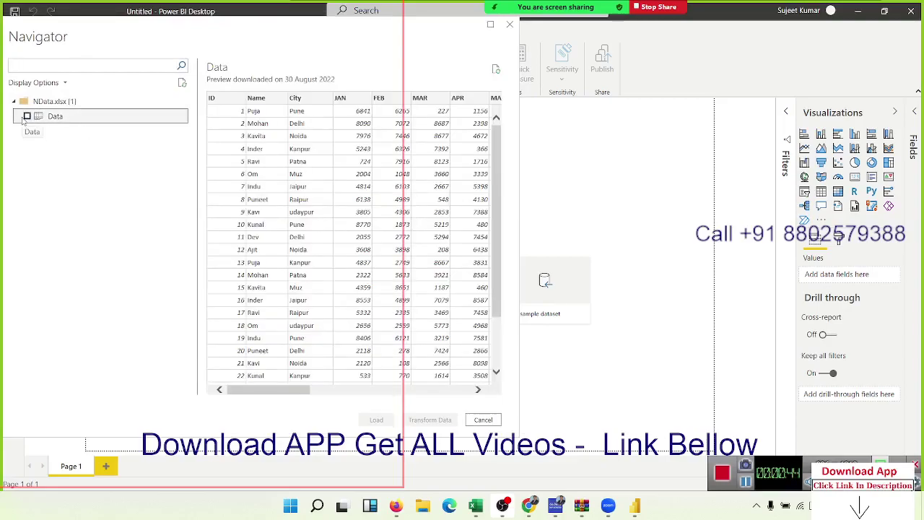
left_click(26, 117)
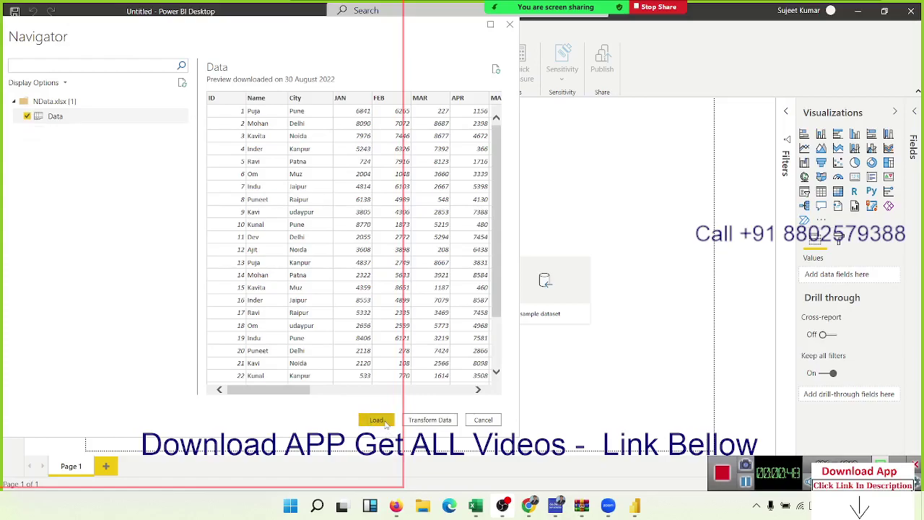
left_click(385, 422)
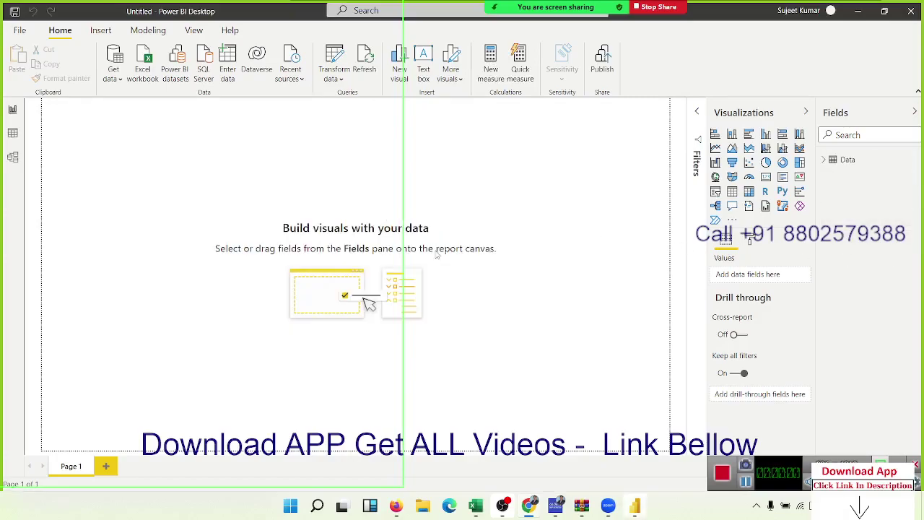
- Expand the Data table in the Fields pane to reveal fields like APR, City, Name, Total and Zone
left_click(826, 165)
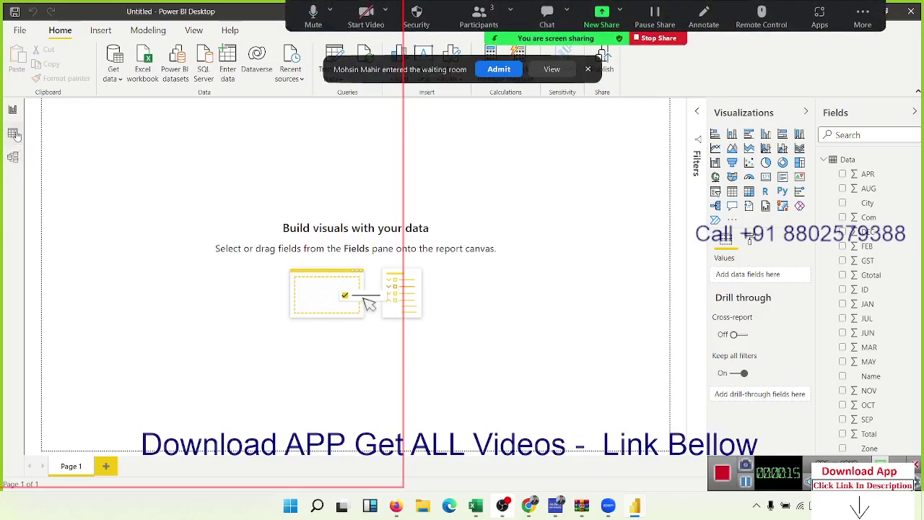
- In Data view, leave the JAN column as Whole number, select APR, then return to the report canvas
left_click(13, 133)
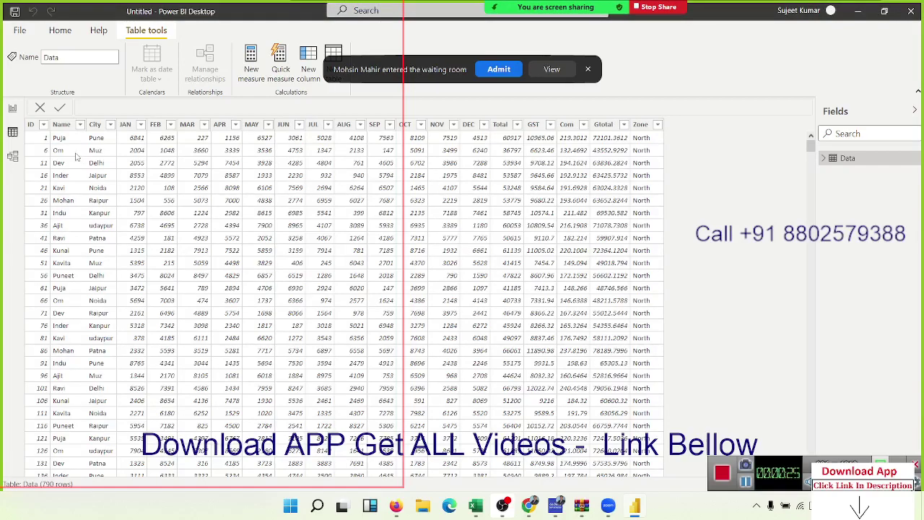
left_click(128, 166)
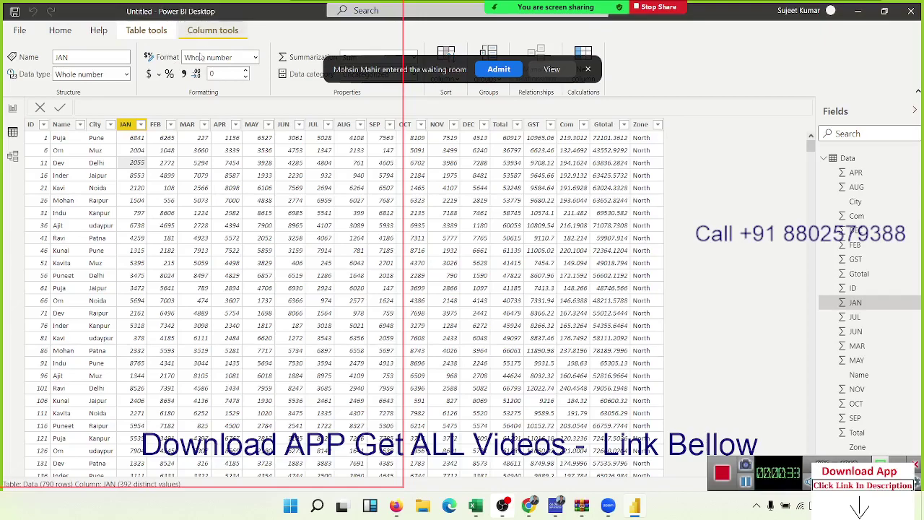
left_click(587, 70)
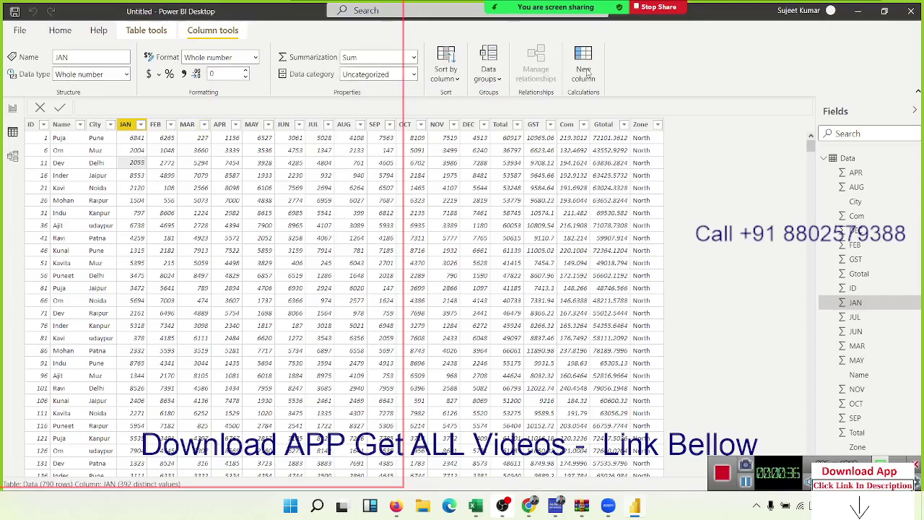
left_click(127, 75)
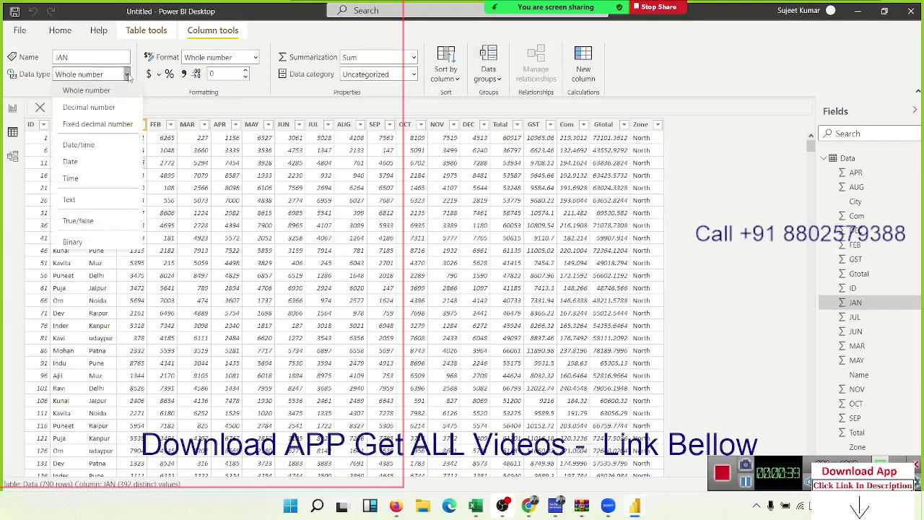
left_click(128, 76)
mouse_move(231, 163)
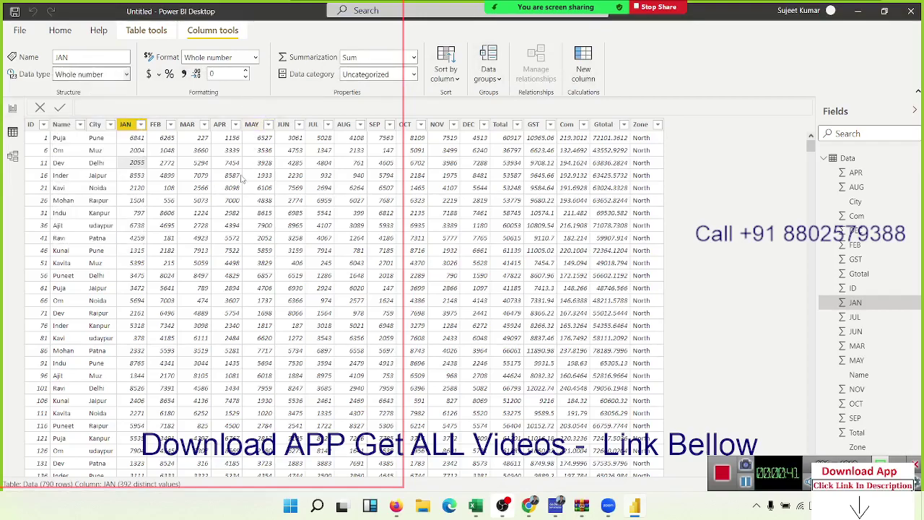
left_click(221, 169)
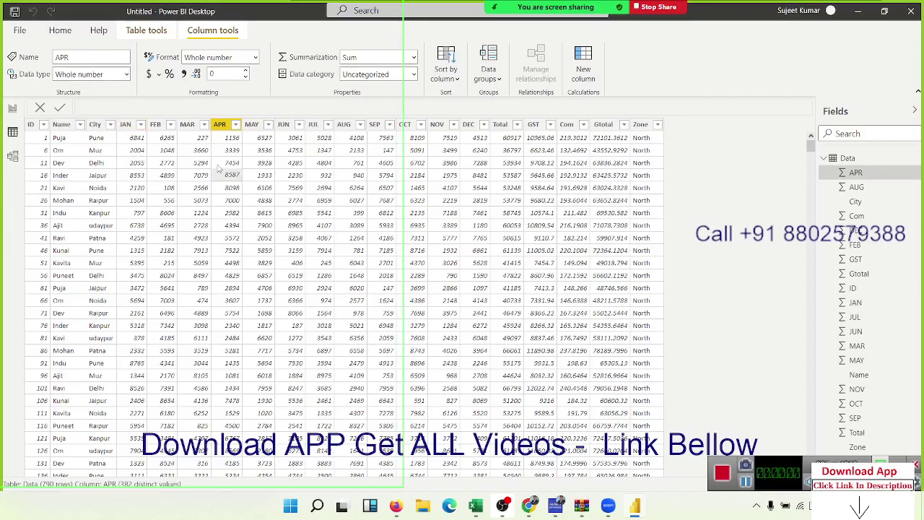
mouse_move(853, 158)
left_click(12, 110)
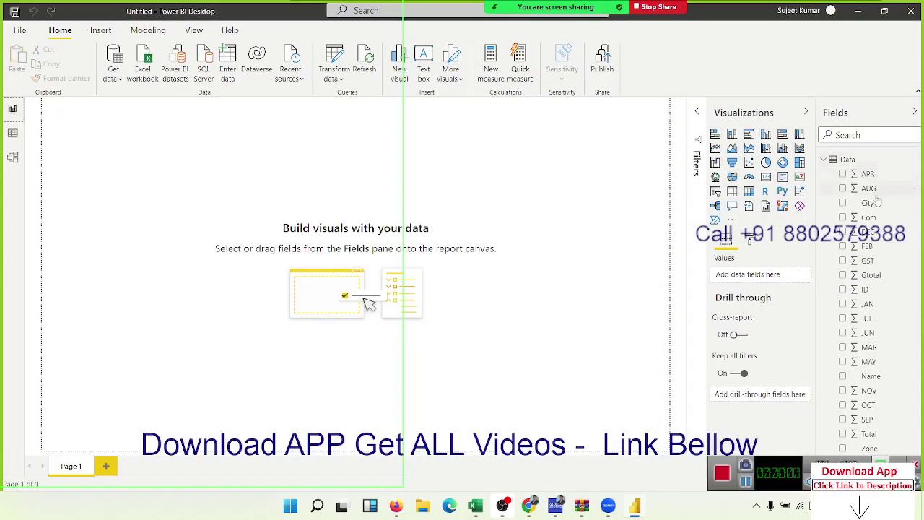
left_click(826, 161)
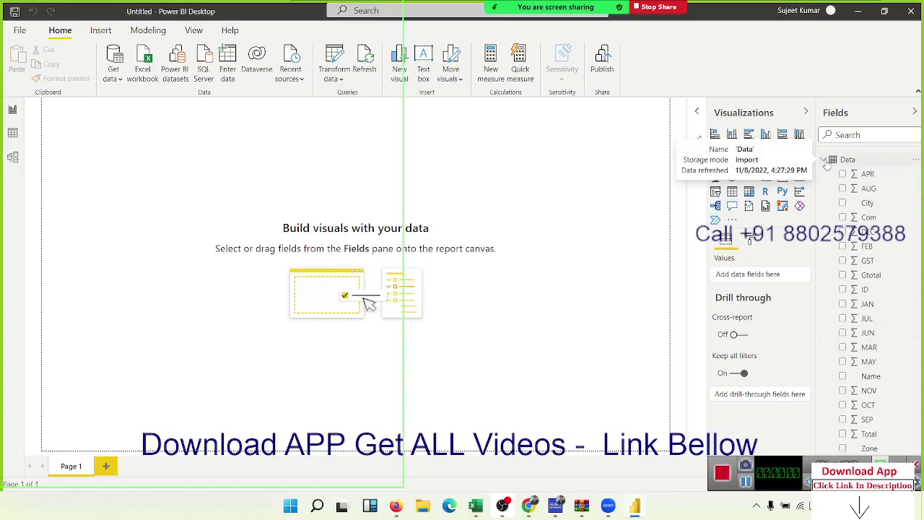
left_click(825, 160)
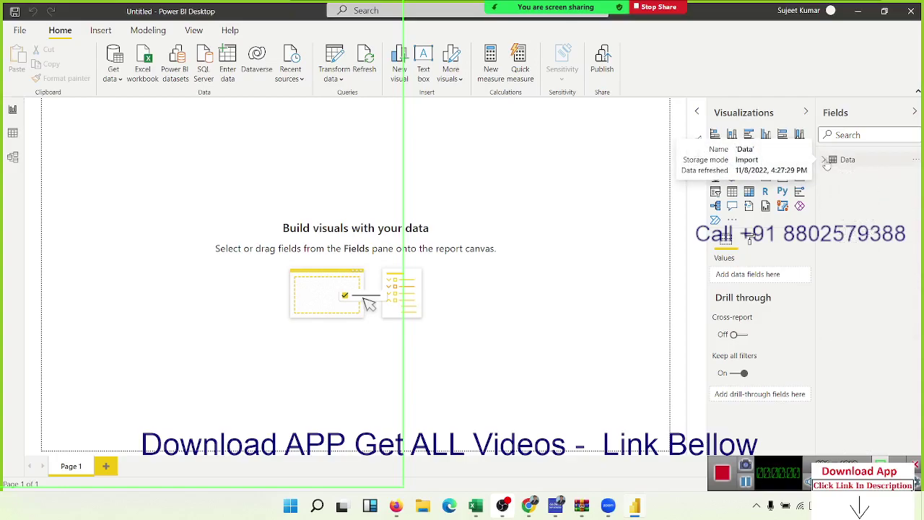
left_click(826, 161)
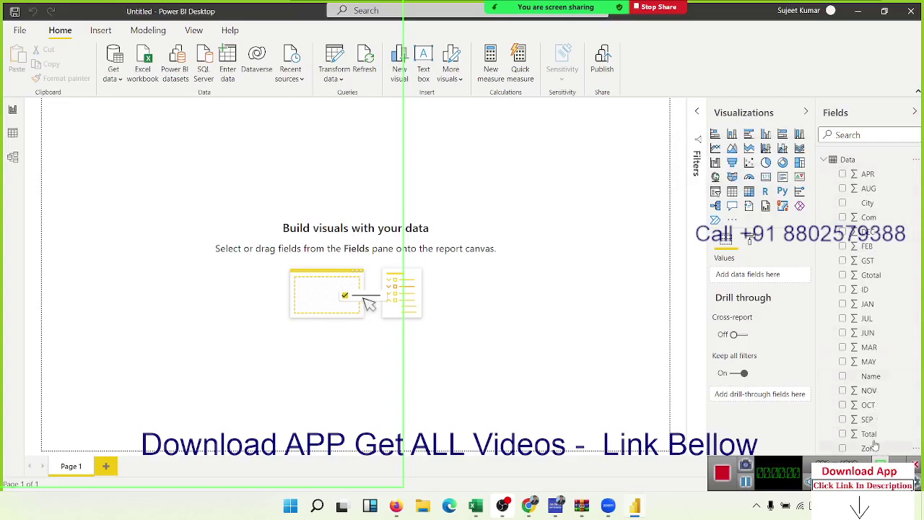
left_click_drag(850, 232, 750, 240)
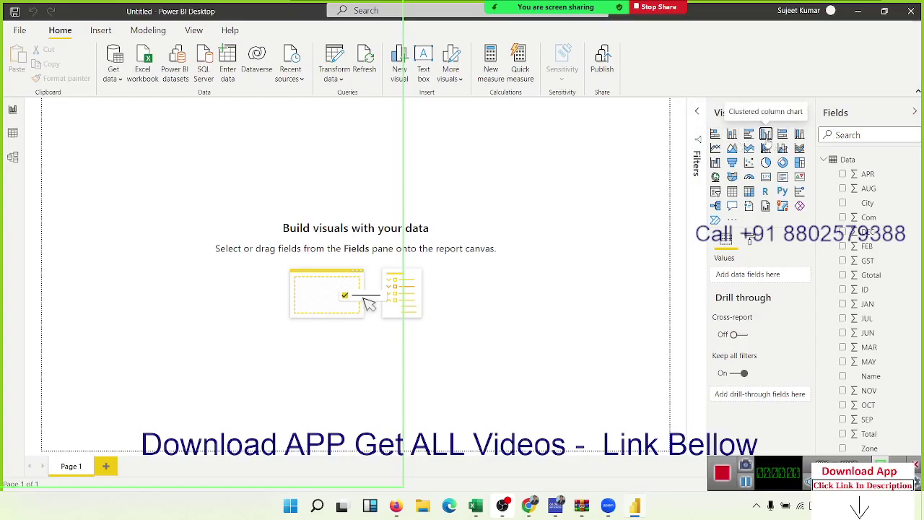
- Add a clustered column chart with Name on the axis and Total as values, sized as a small top-left tile
left_click(765, 134)
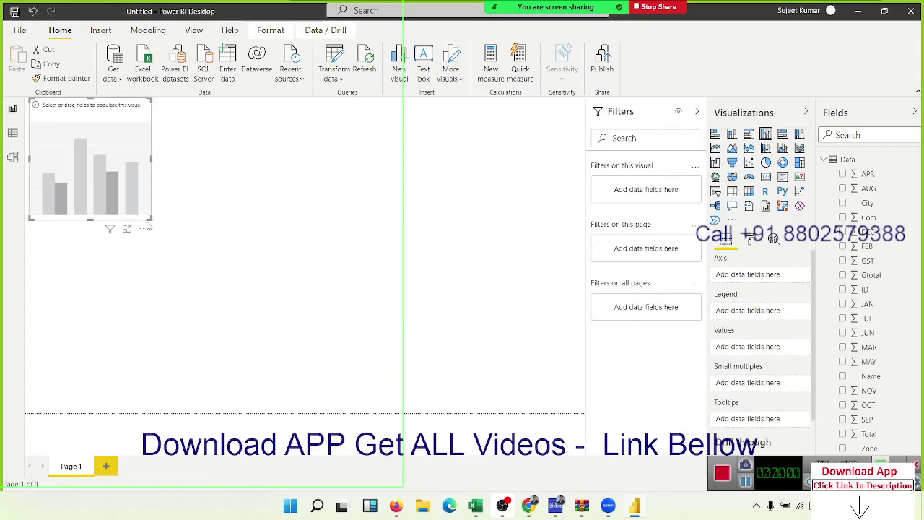
mouse_move(101, 112)
left_mouse_down()
mouse_move(137, 127)
mouse_move(96, 112)
left_mouse_up()
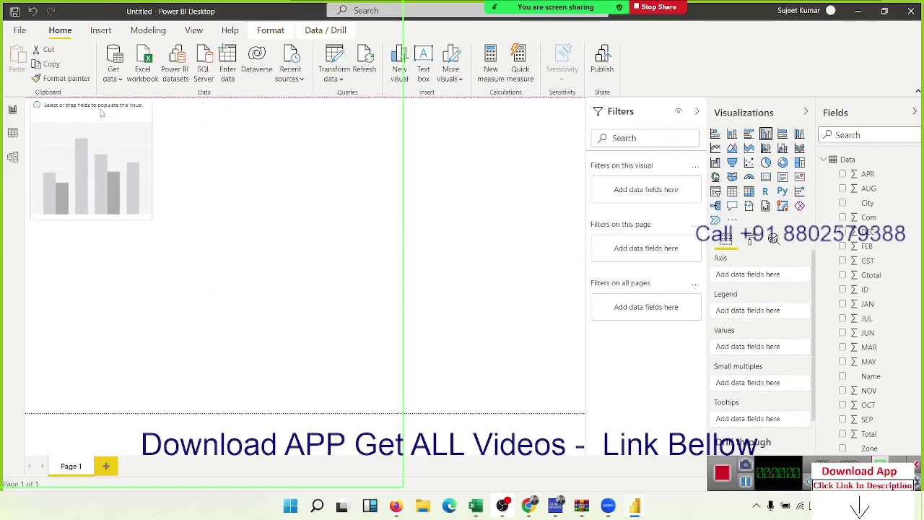
left_click_drag(145, 218, 220, 225)
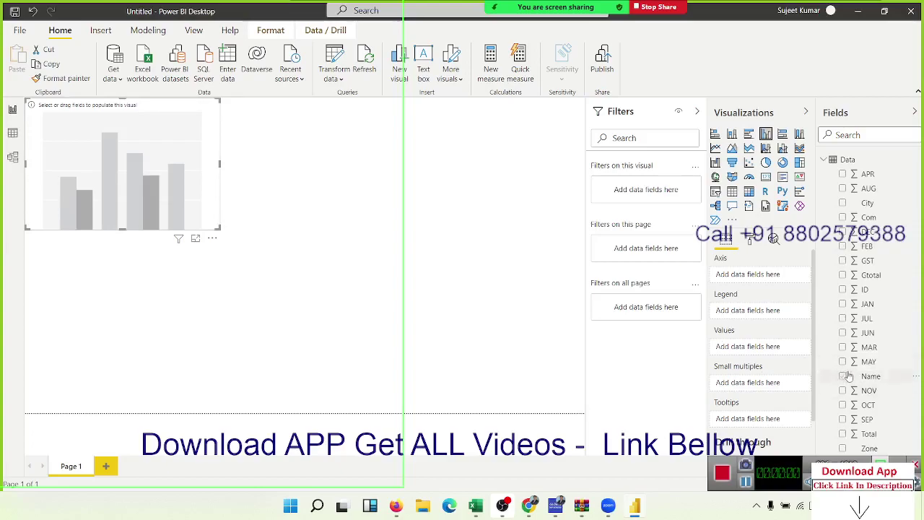
left_click_drag(871, 376, 161, 137)
left_click_drag(869, 434, 176, 180)
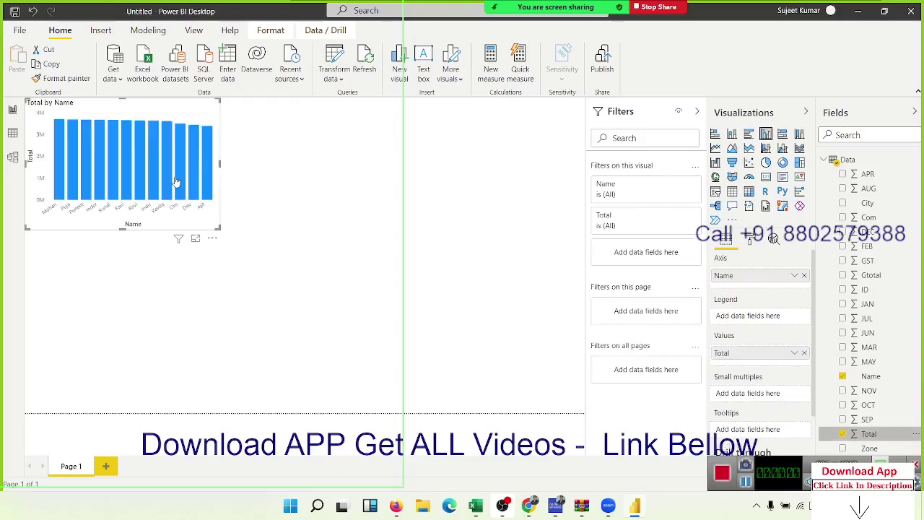
left_click_drag(353, 327, 205, 207)
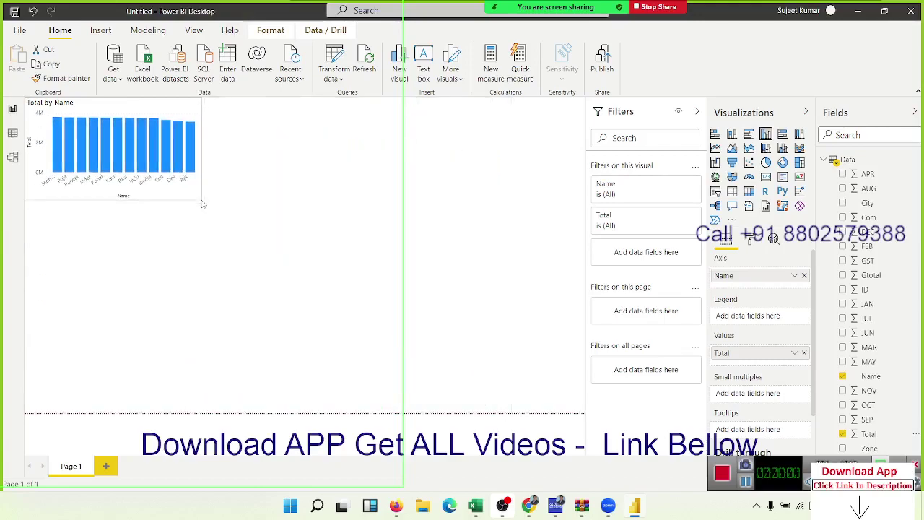
left_click(239, 185)
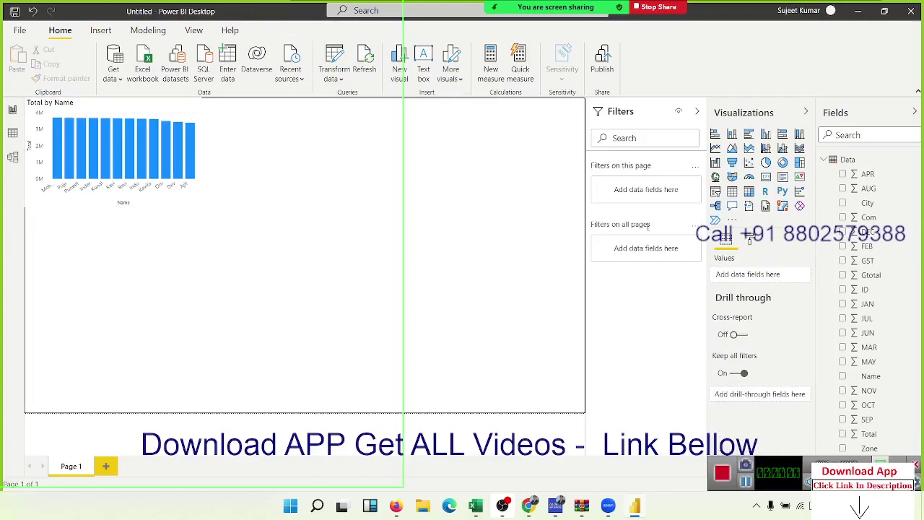
- Add an enlarged table visual of Name and Total below the column chart
left_click(733, 192)
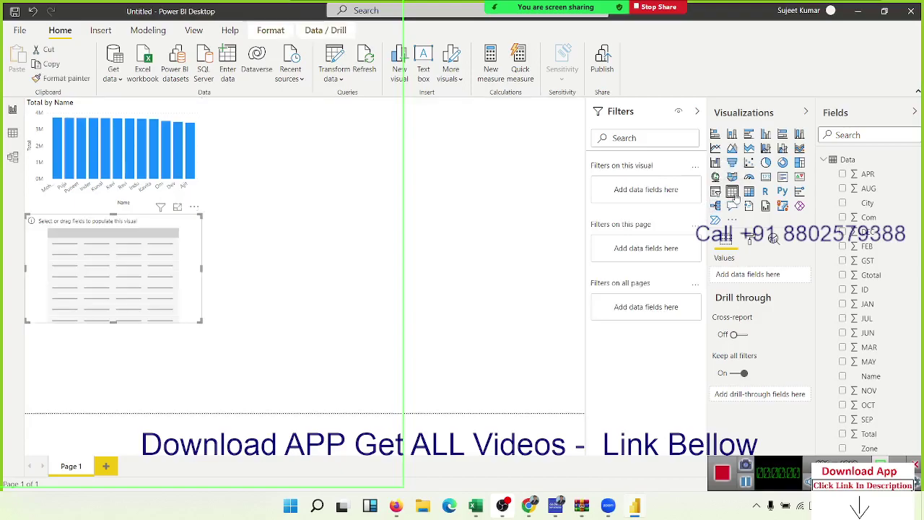
left_click_drag(870, 375, 159, 256)
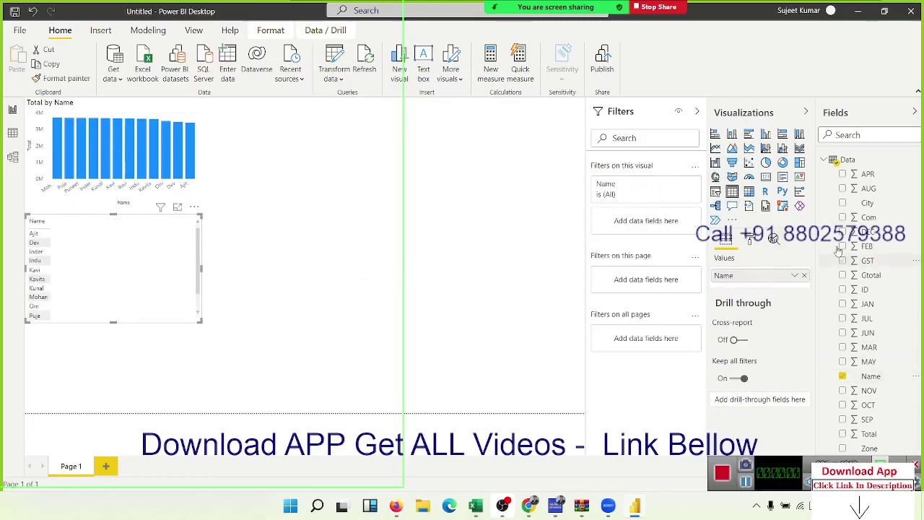
left_click_drag(890, 438, 88, 235)
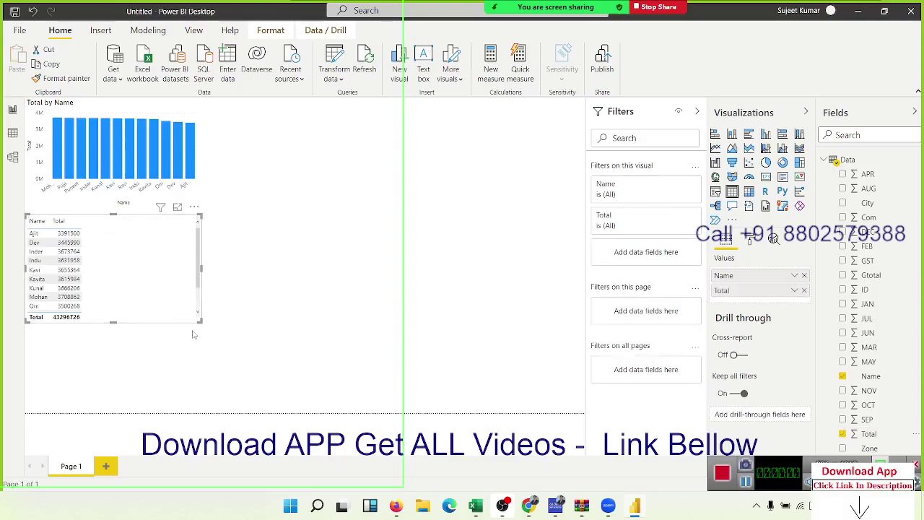
left_click_drag(199, 322, 247, 386)
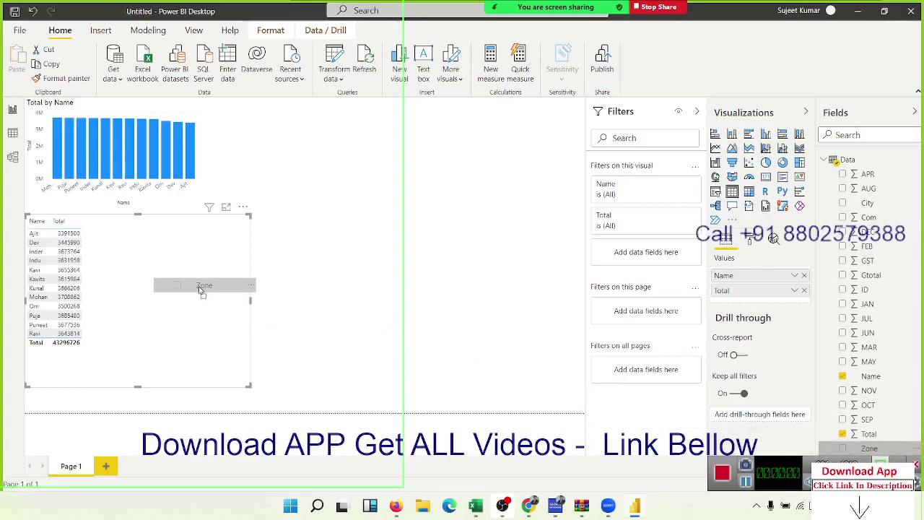
left_click_drag(870, 448, 199, 290)
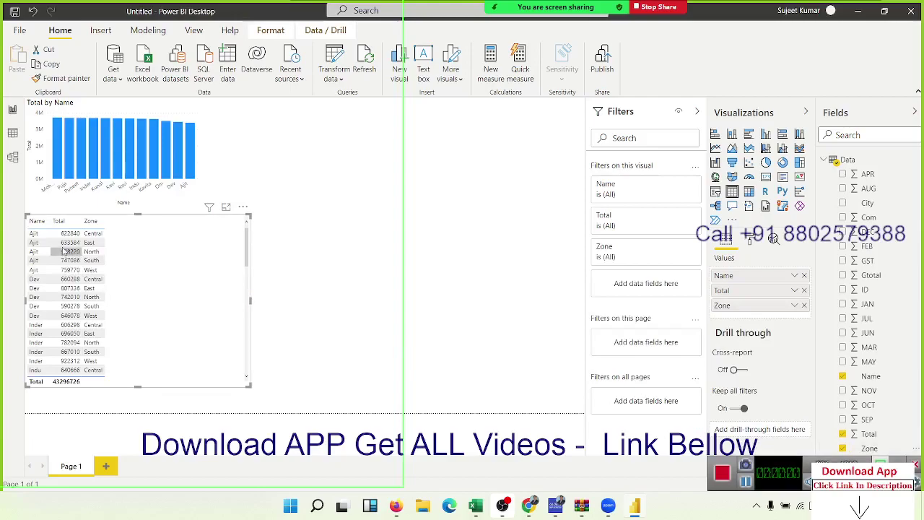
scroll(66, 252, "down", 3)
scroll(66, 253, "down", 7)
scroll(66, 251, "up", 3)
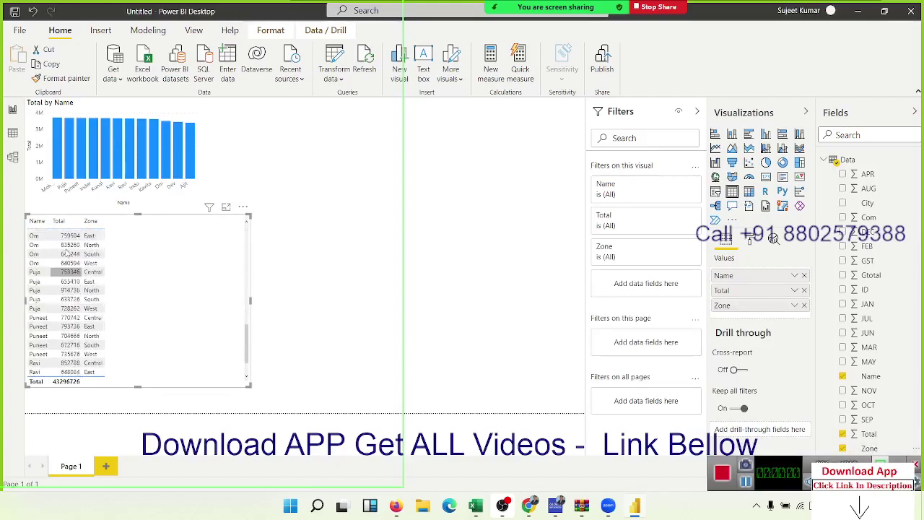
scroll(66, 251, "up", 4)
scroll(65, 250, "up", 3)
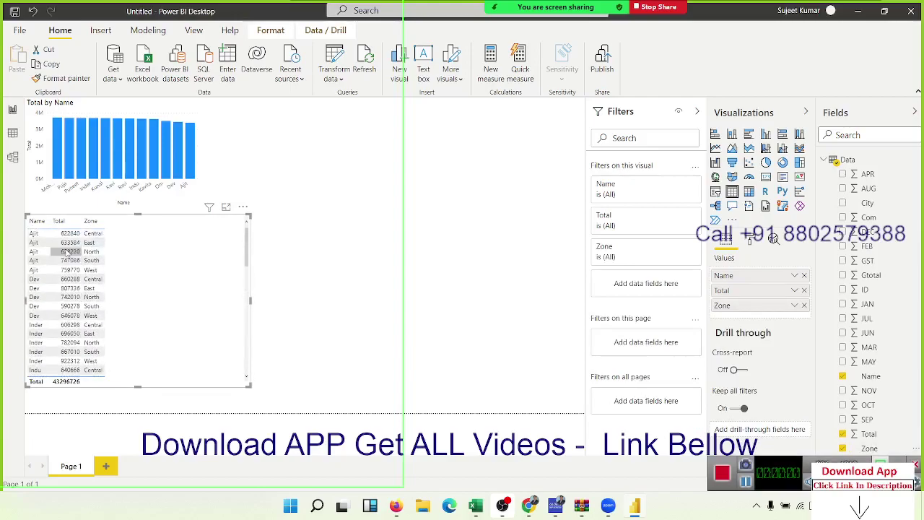
scroll(66, 251, "down", 3)
scroll(66, 251, "down", 4)
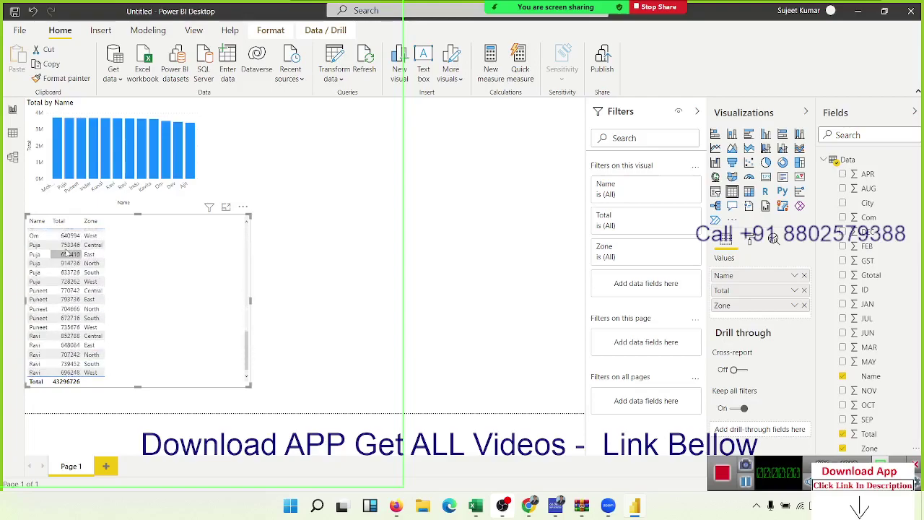
scroll(66, 252, "up", 3)
scroll(65, 253, "up", 4)
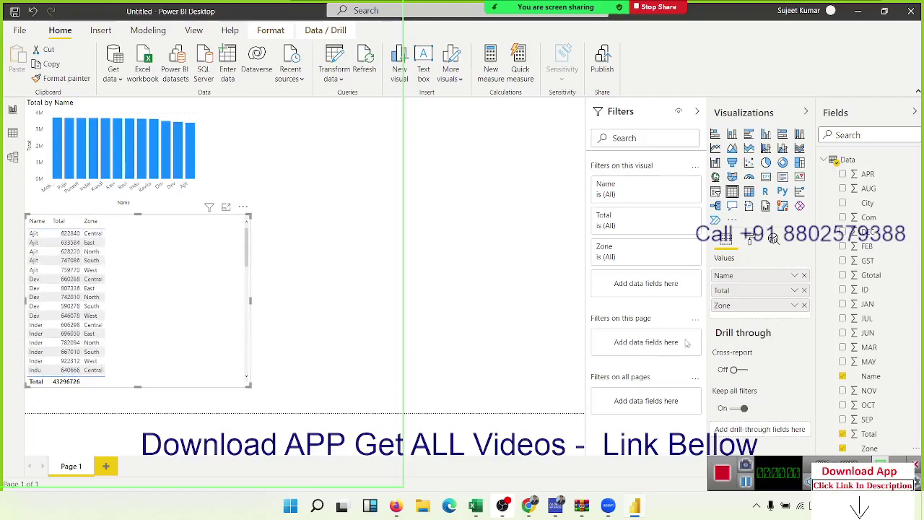
left_click(803, 304)
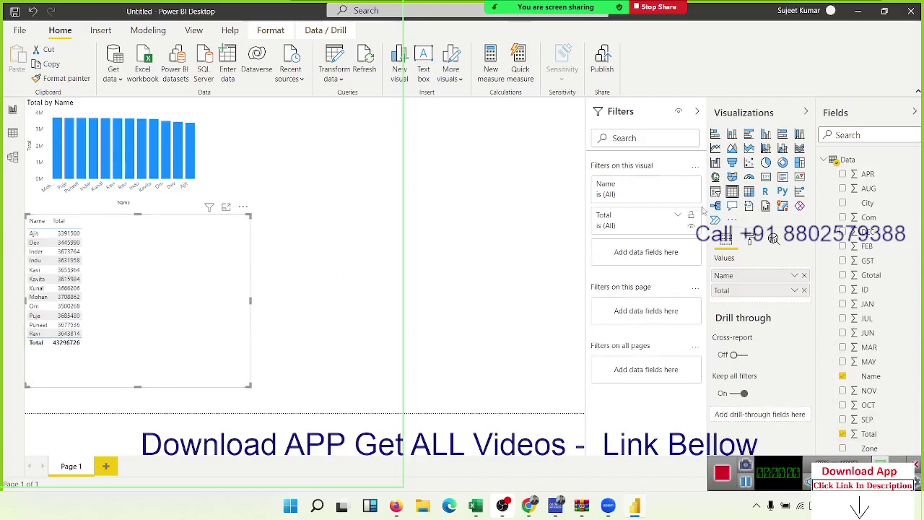
- Convert the table into a matrix with Zone as columns, shrink it to fit, and open the Total value options
left_click(750, 192)
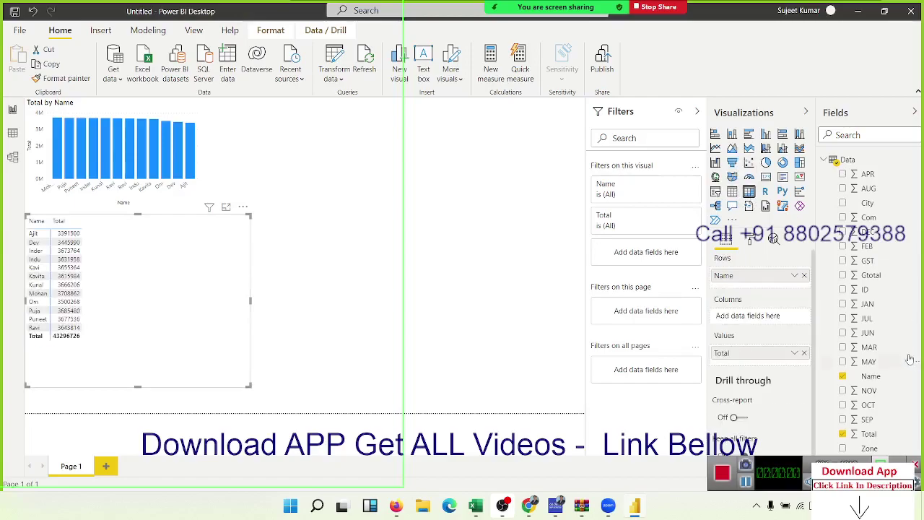
left_click_drag(870, 449, 181, 255)
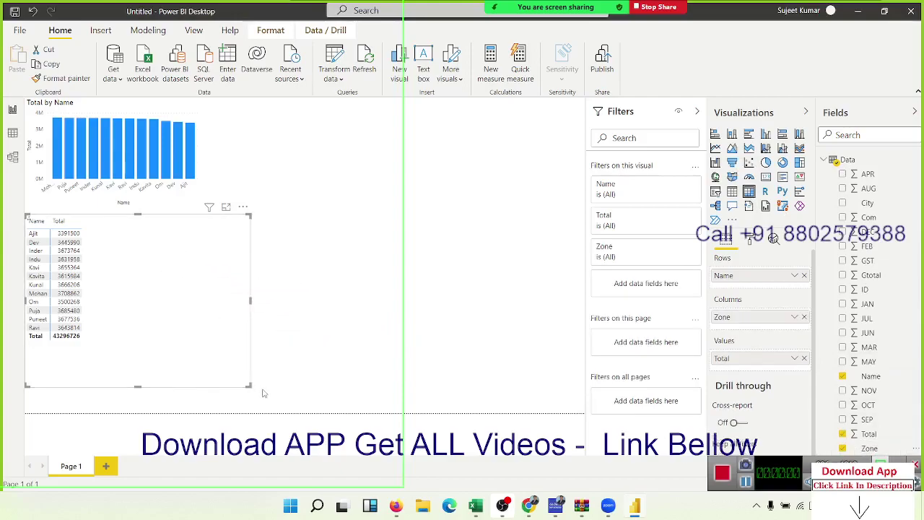
left_click_drag(249, 386, 243, 345)
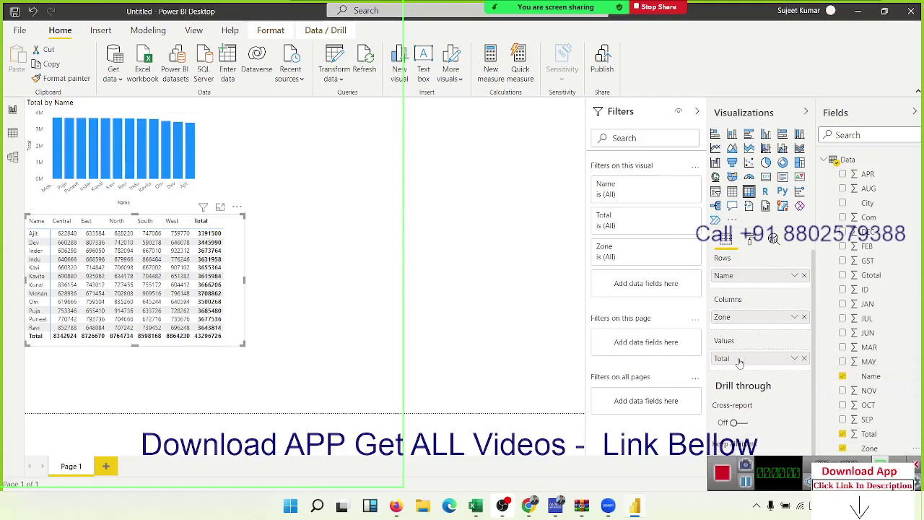
left_click(794, 360)
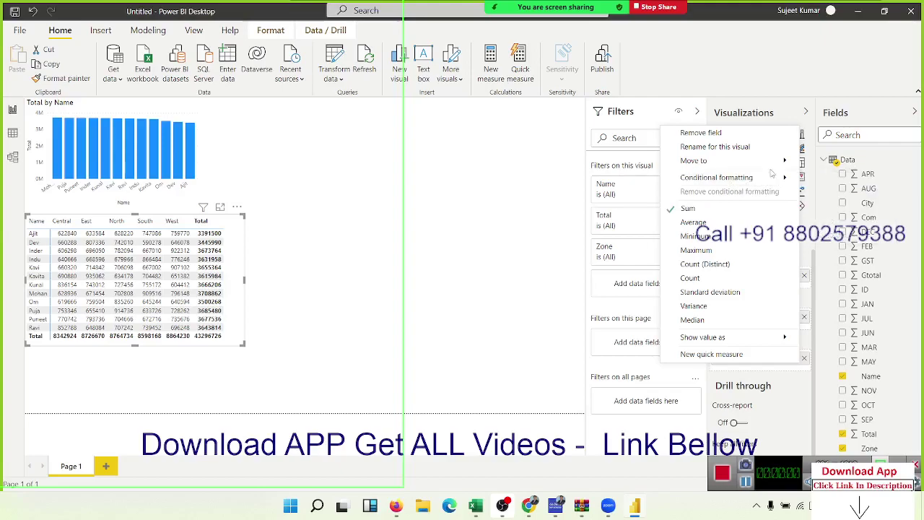
left_click(278, 268)
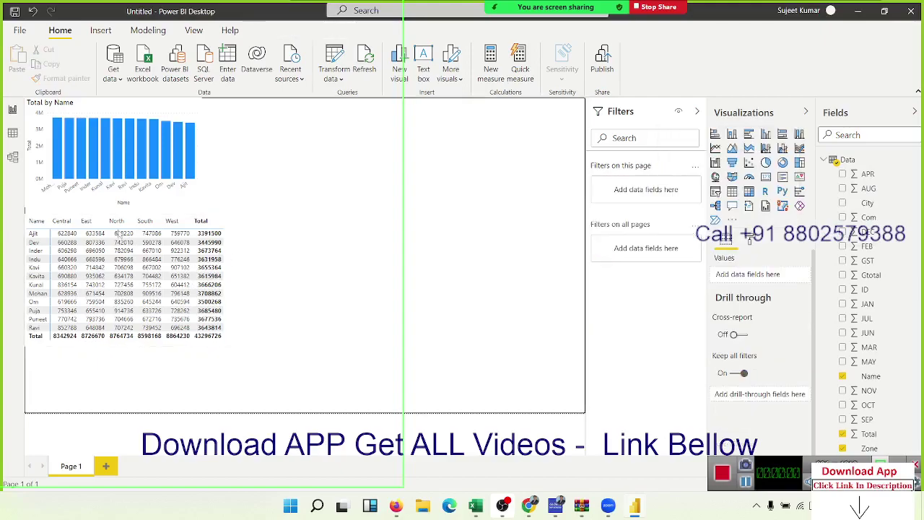
left_click(86, 213)
left_click(296, 268)
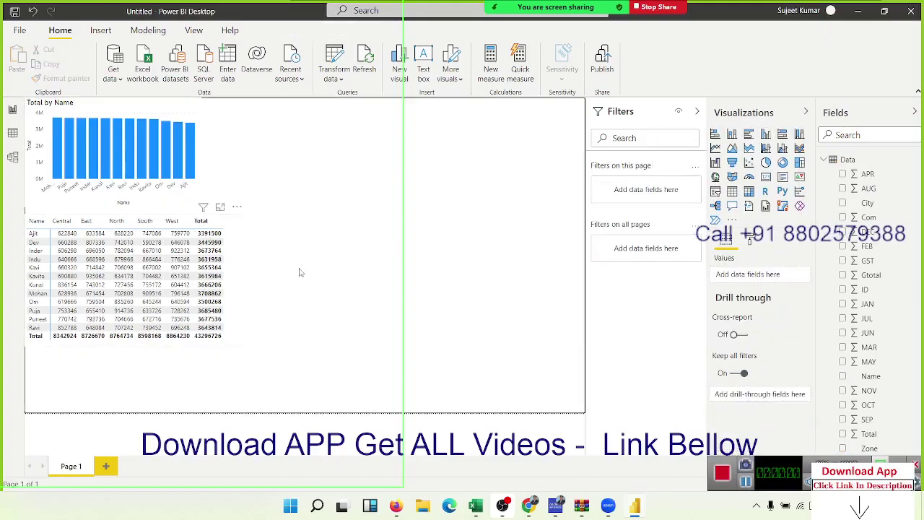
mouse_move(180, 223)
left_click(197, 216)
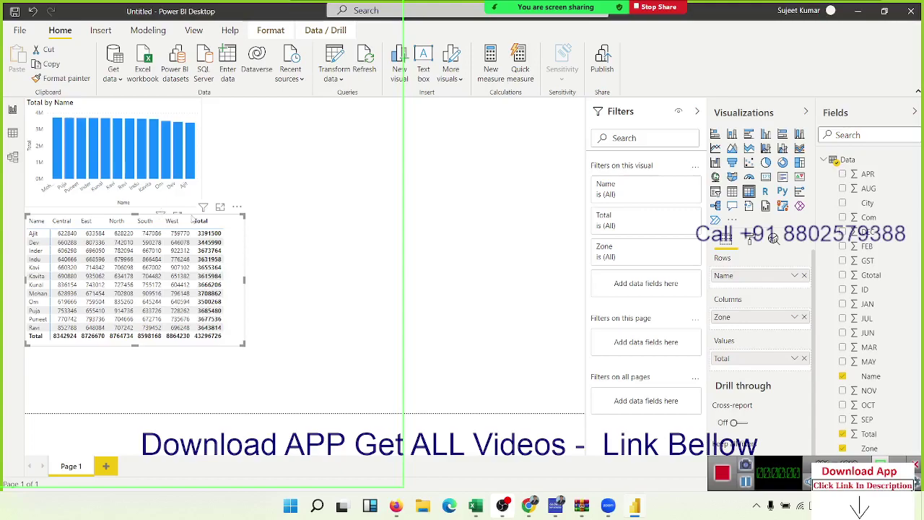
- Drag the Total by Name column chart to the upper right beside the matrix and reselect it
left_click_drag(184, 203, 193, 210)
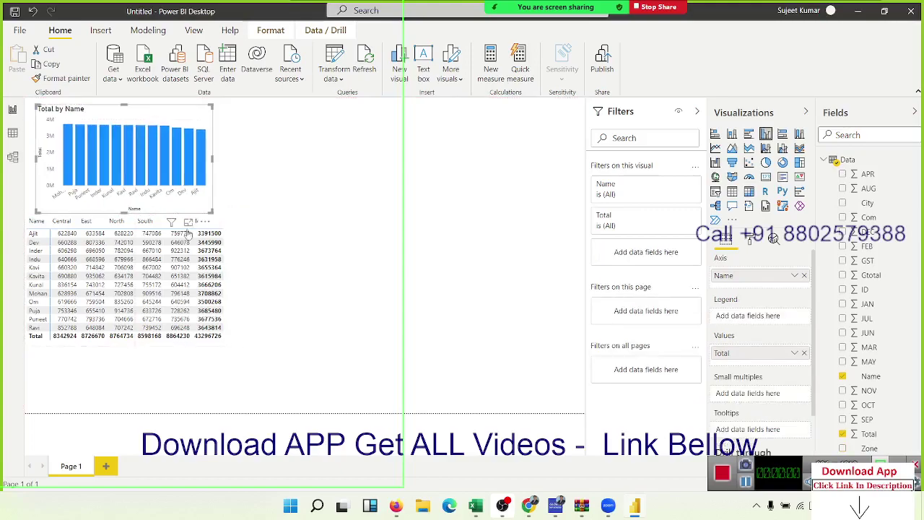
left_click(217, 311)
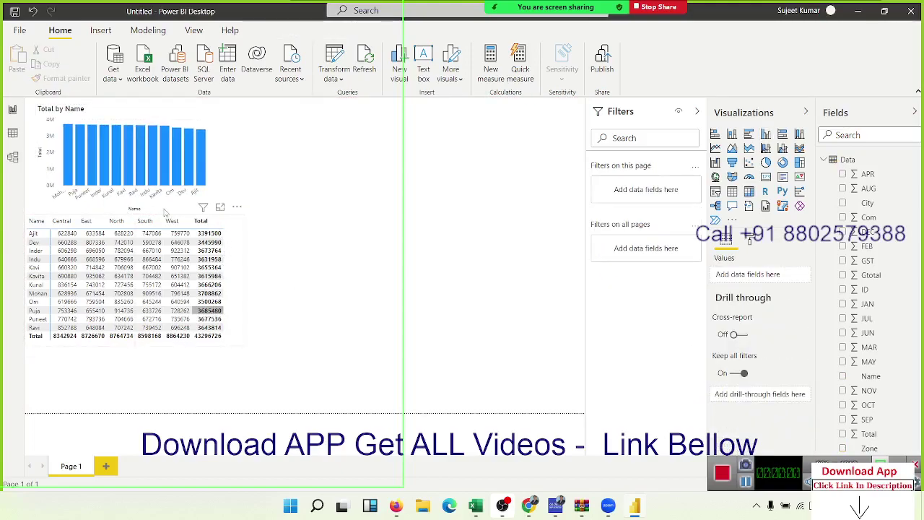
mouse_move(165, 212)
left_mouse_down()
mouse_move(240, 230)
mouse_move(524, 209)
left_mouse_up()
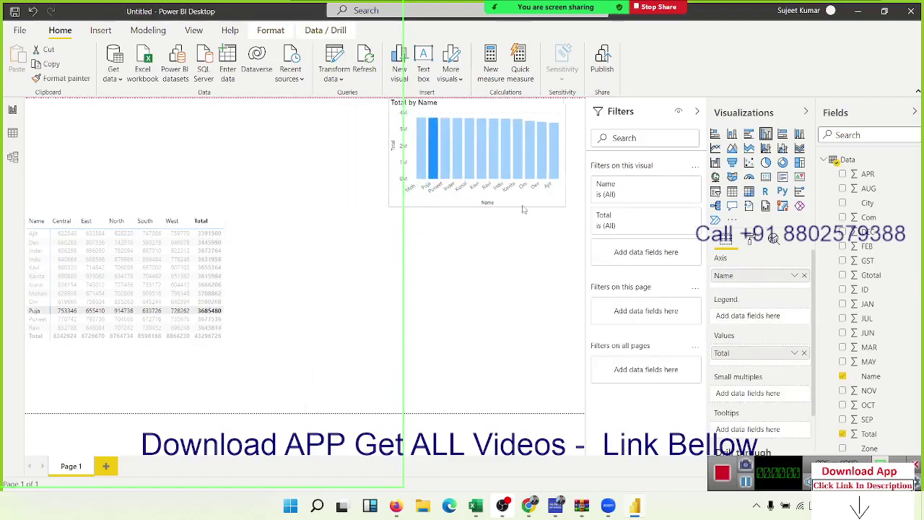
left_click(211, 242)
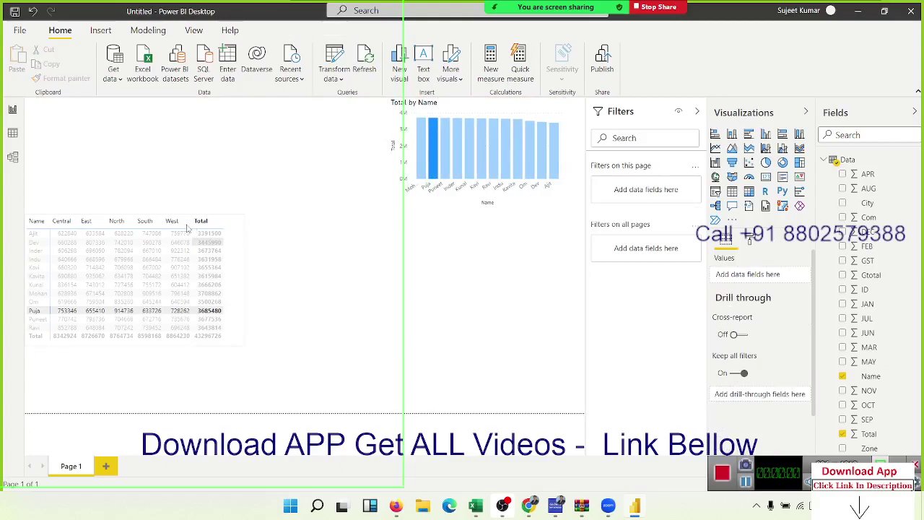
left_click(504, 112)
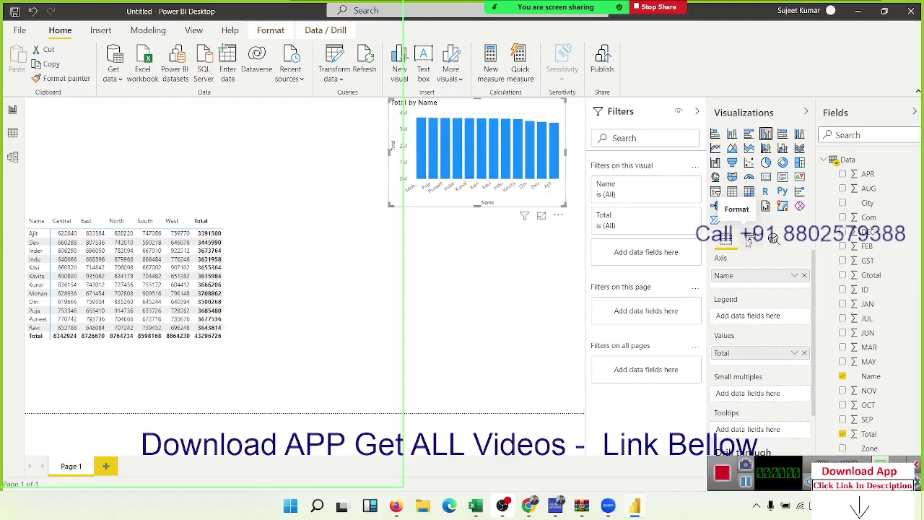
- Set the column chart's default data colour to dark blue in the Format pane
left_click(748, 241)
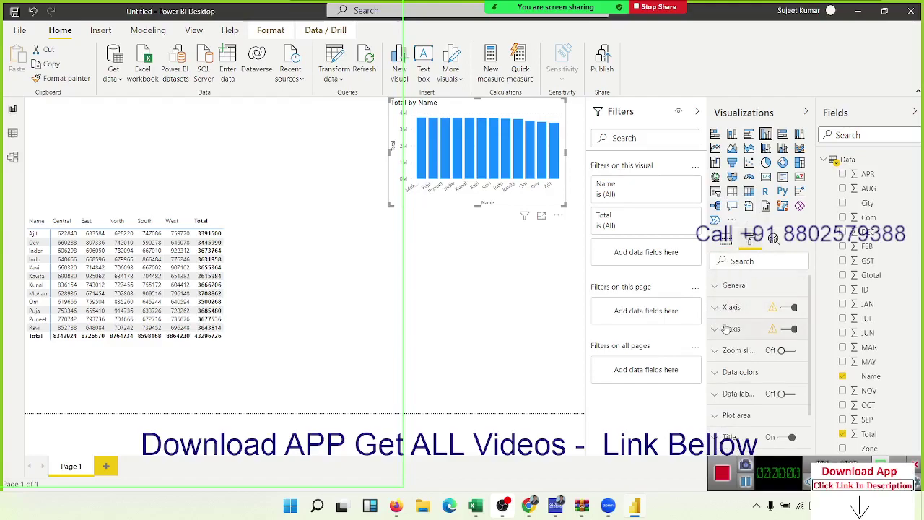
scroll(730, 358, "down", 3)
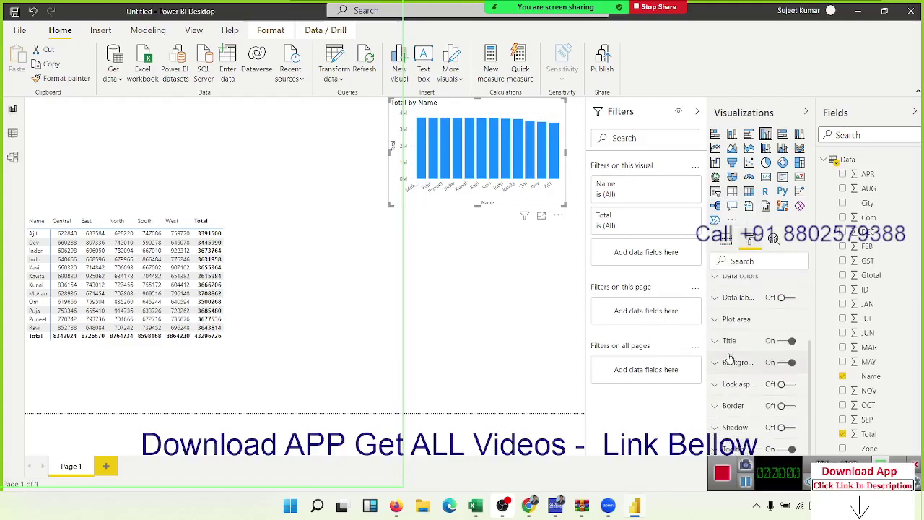
scroll(729, 357, "up", 3)
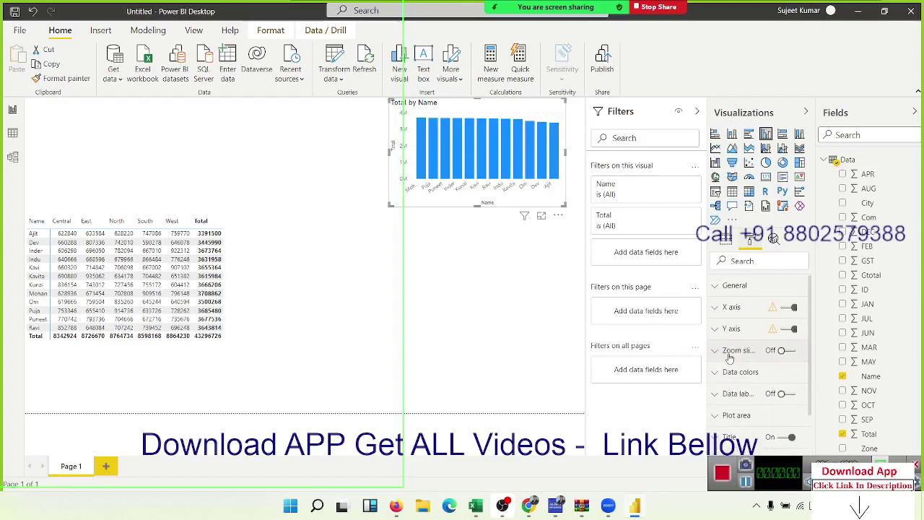
left_click(729, 371)
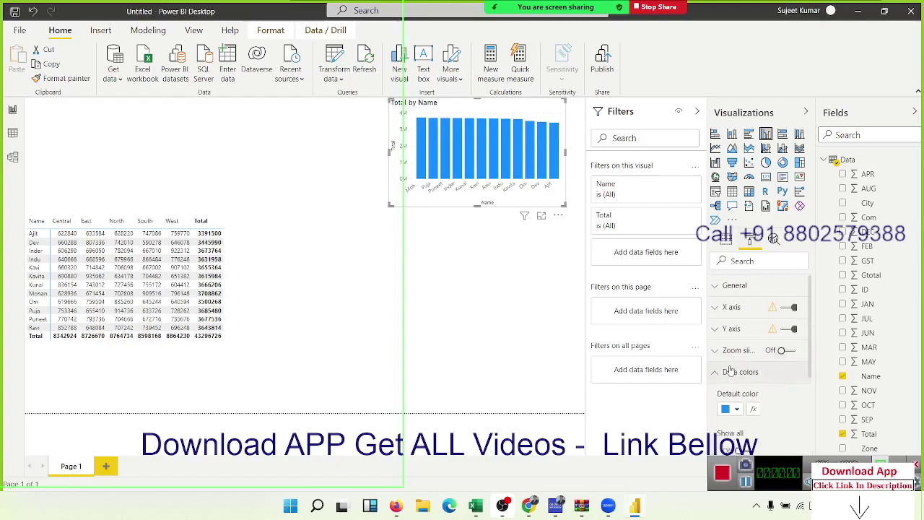
left_click(741, 411)
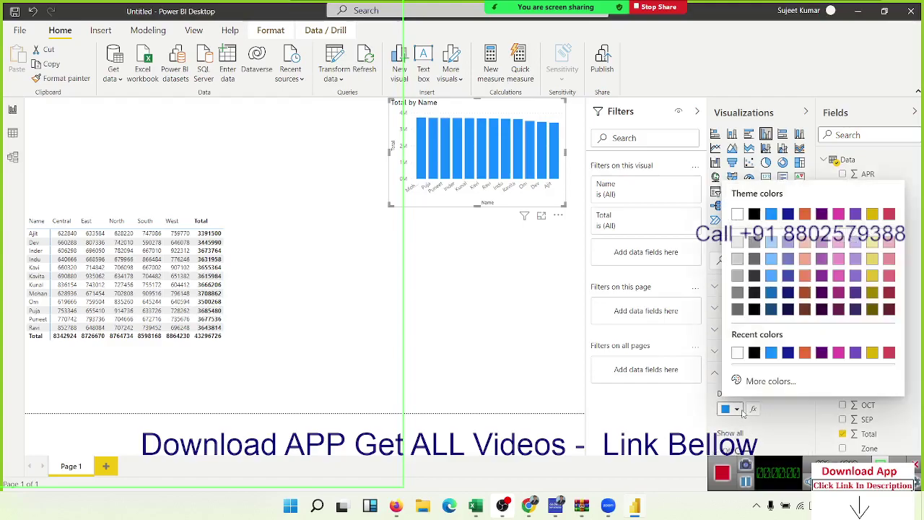
left_click(790, 281)
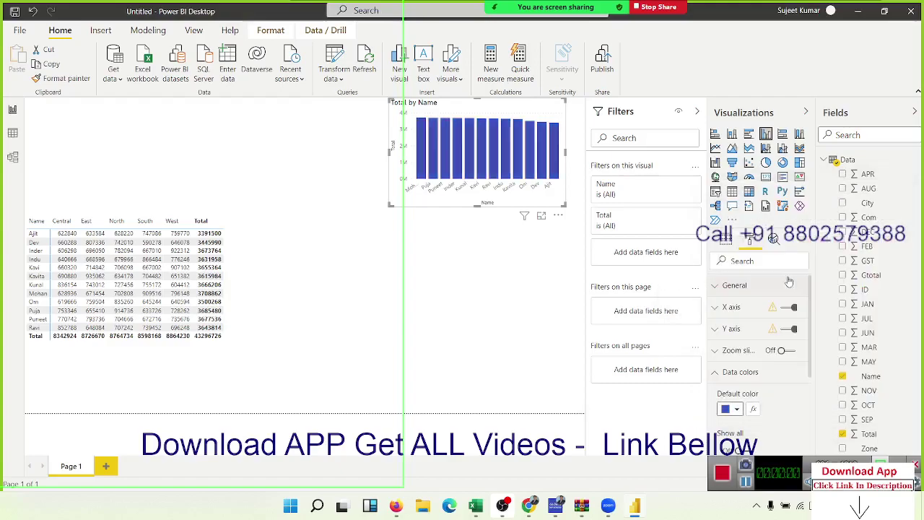
scroll(762, 405, "down", 3)
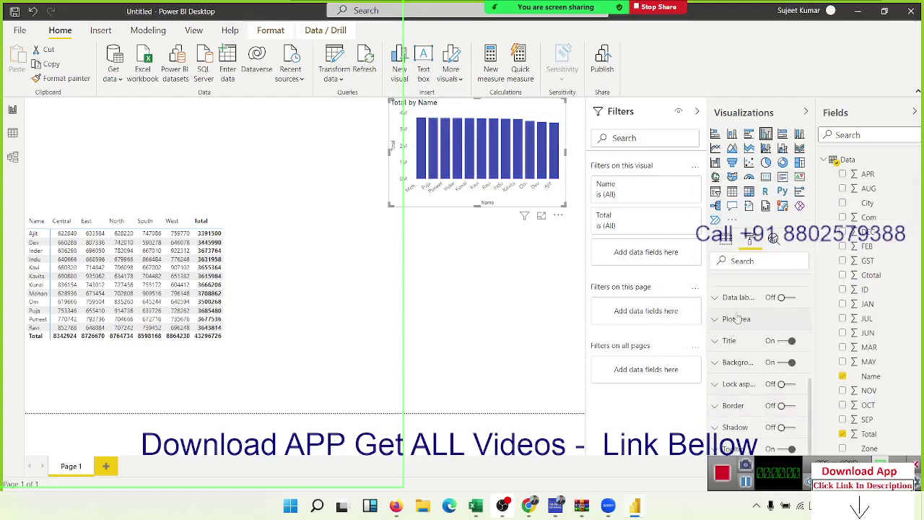
scroll(759, 328, "up", 3)
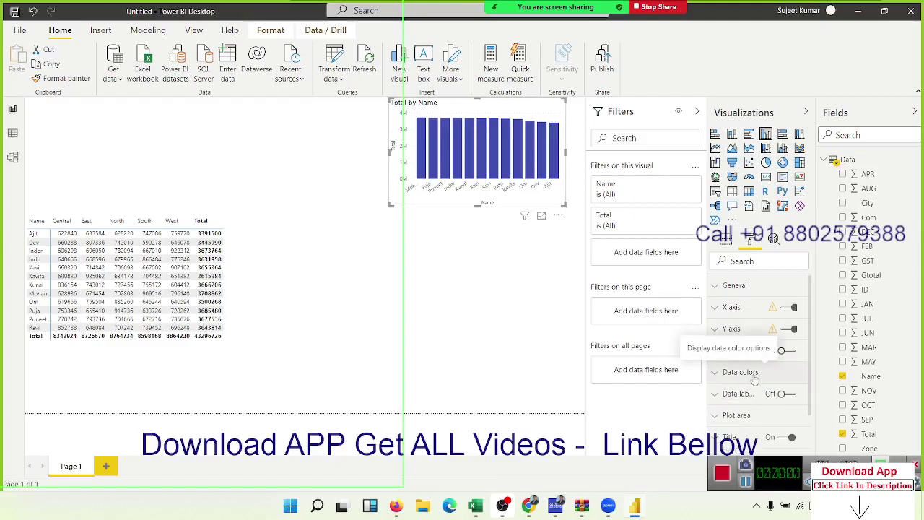
- Sort the matrix by Total descending, browse the header formatting sections, then deselect it
left_click(210, 221)
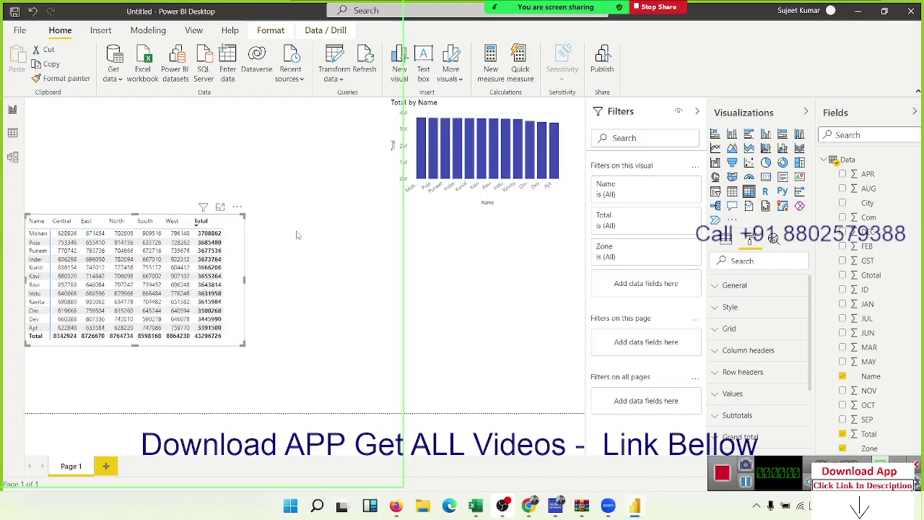
left_click(754, 358)
left_click(754, 358)
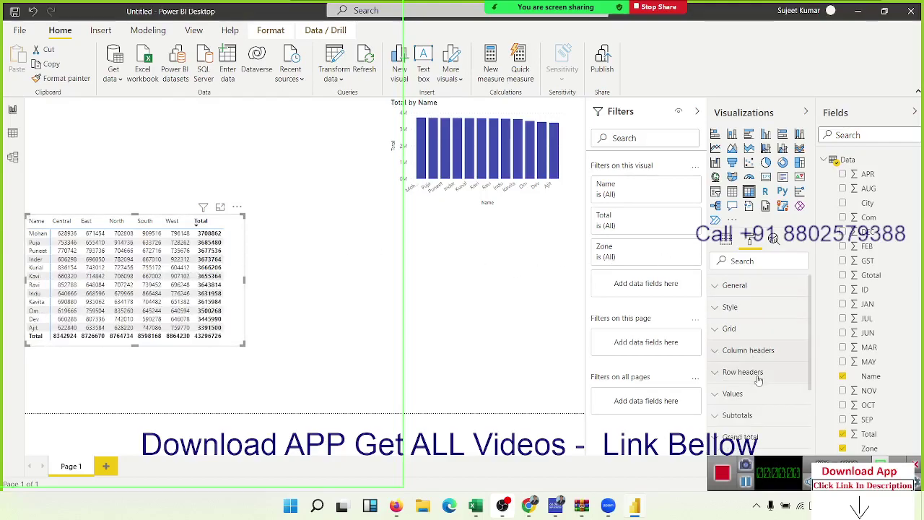
left_click(758, 375)
left_click(759, 379)
scroll(748, 353, "down", 3)
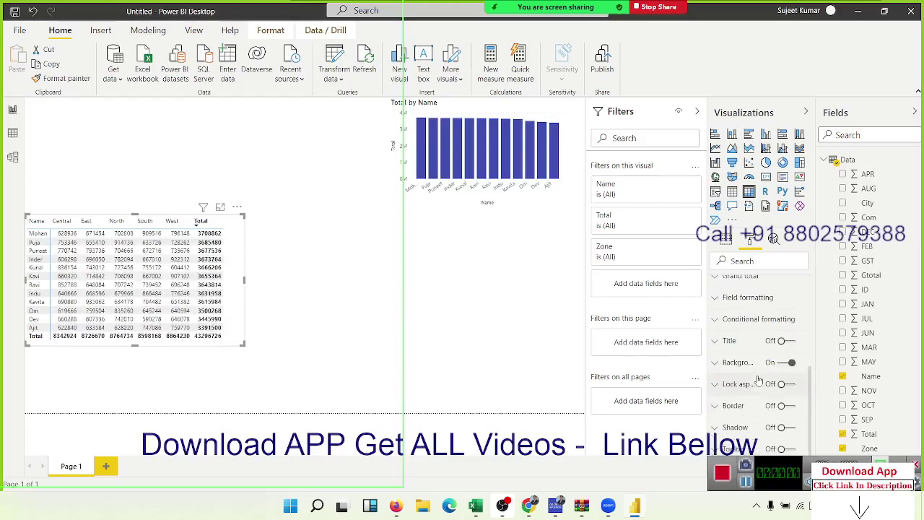
scroll(740, 342, "up", 5)
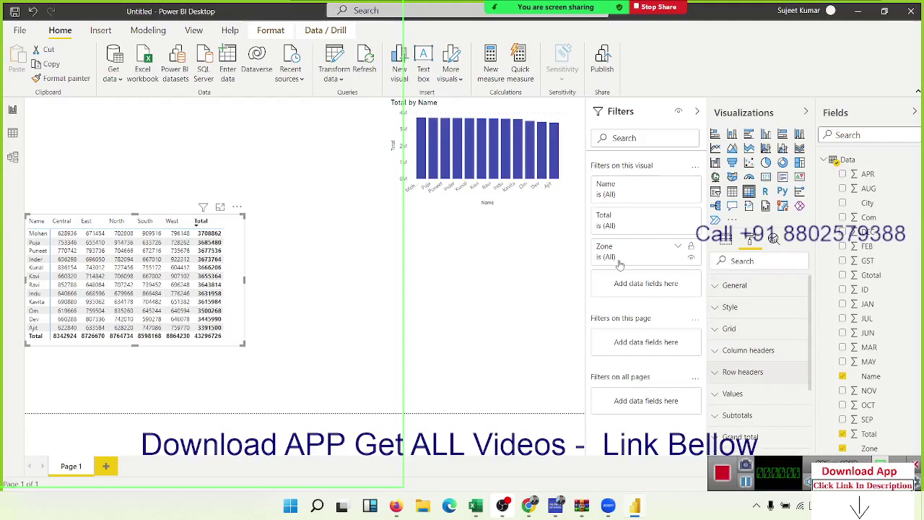
left_click(319, 251)
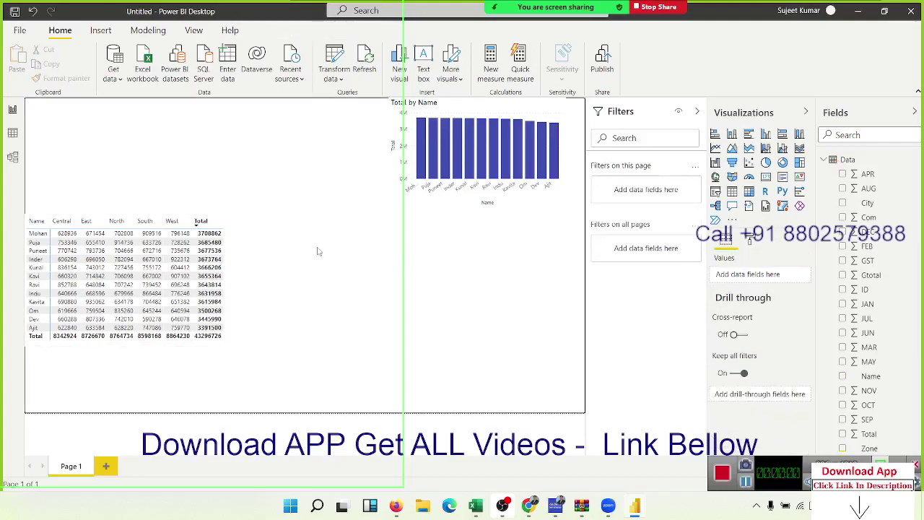